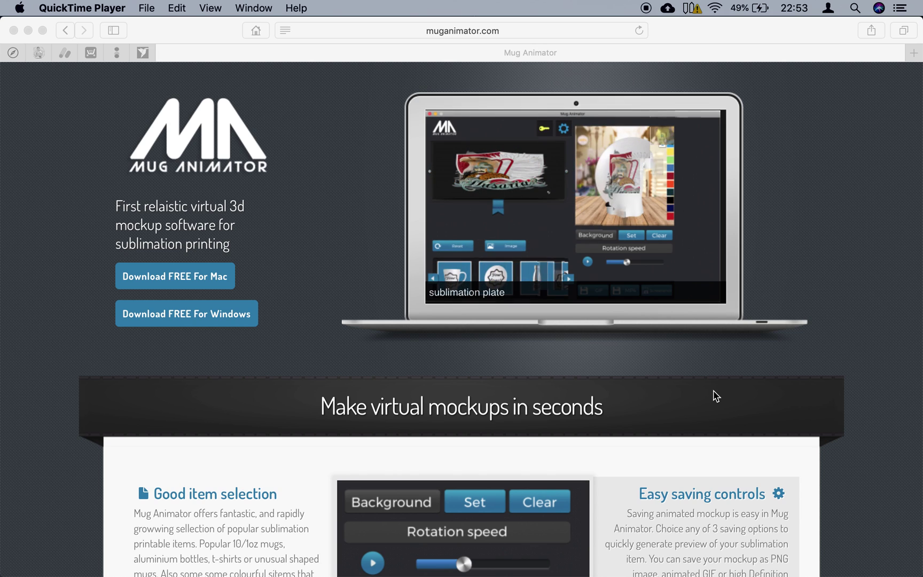
# - Bring the Mug Animator editor forward and spin the white hoodie model to a side view
pyautogui.moveTo(714, 565)
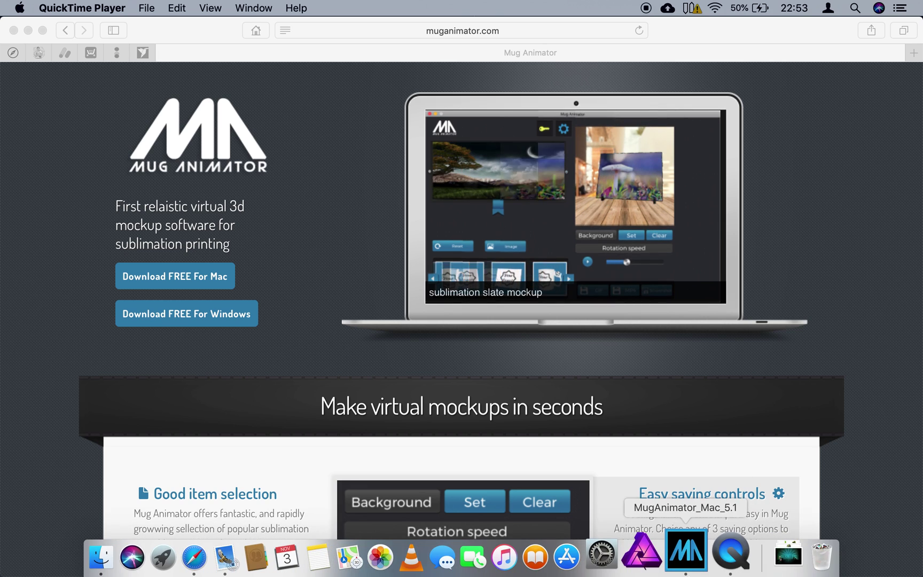
pyautogui.click(683, 558)
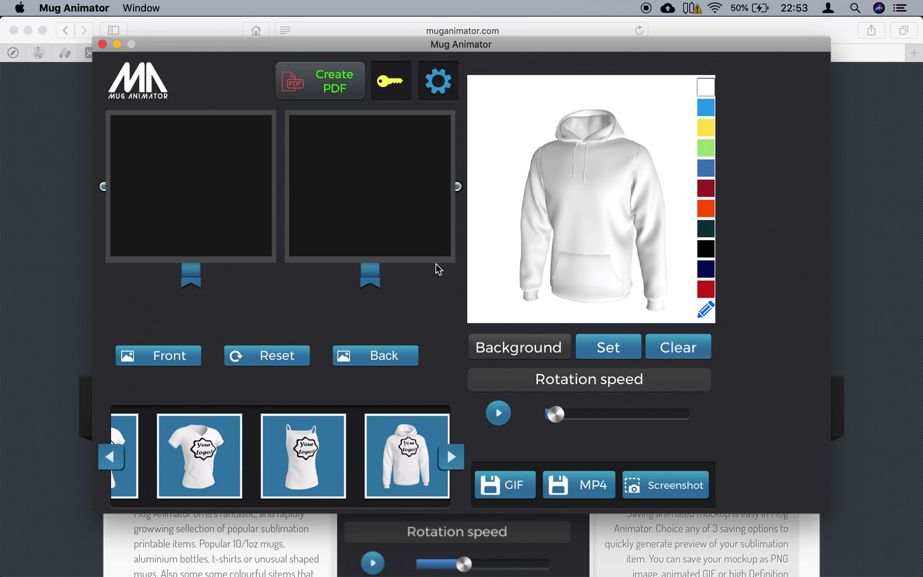
pyautogui.moveTo(557, 254); pyautogui.dragTo(531, 260)
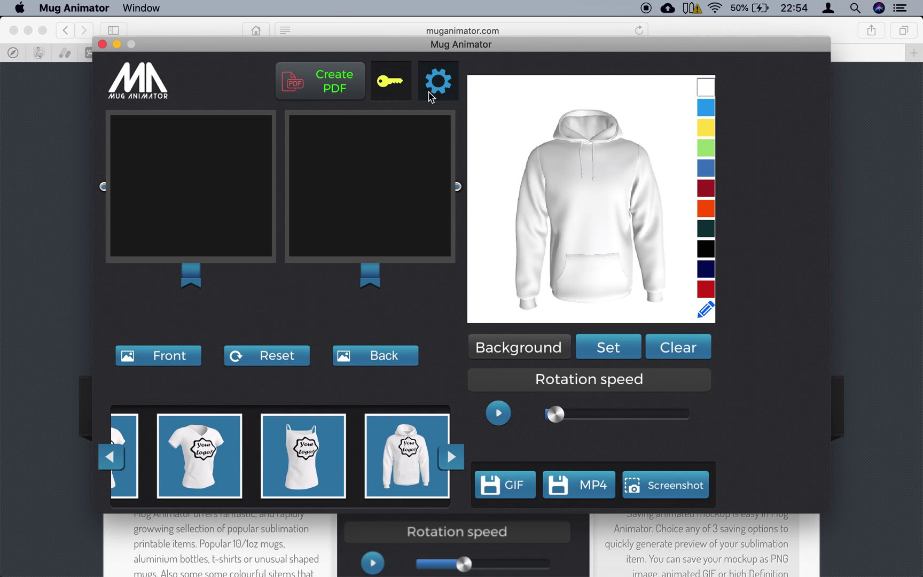
# - In company settings, enter the company name and contact number, and set zombie.png as the logo
pyautogui.click(444, 92)
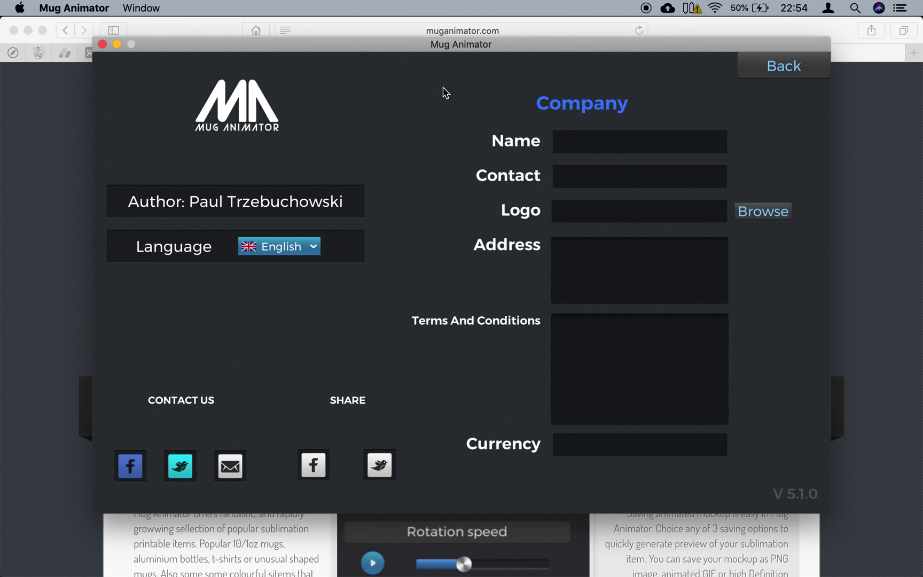
pyautogui.click(601, 142)
pyautogui.write('Pawel T')
pyautogui.press('Tab')
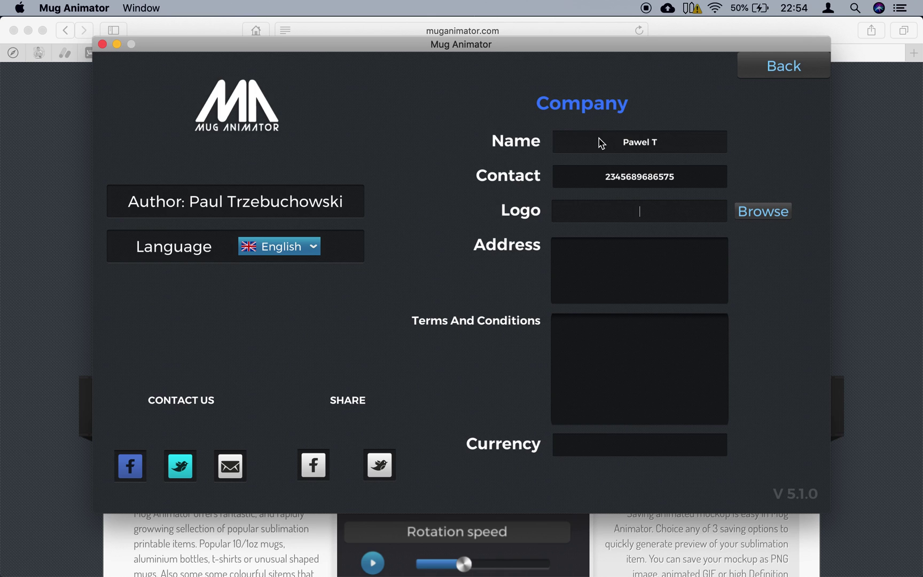
pyautogui.click(770, 213)
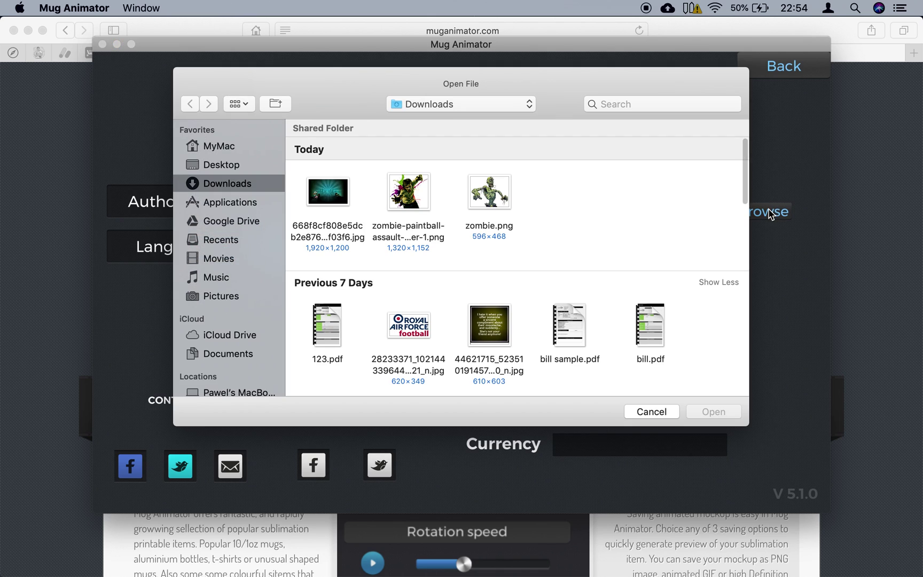
pyautogui.doubleClick(487, 196)
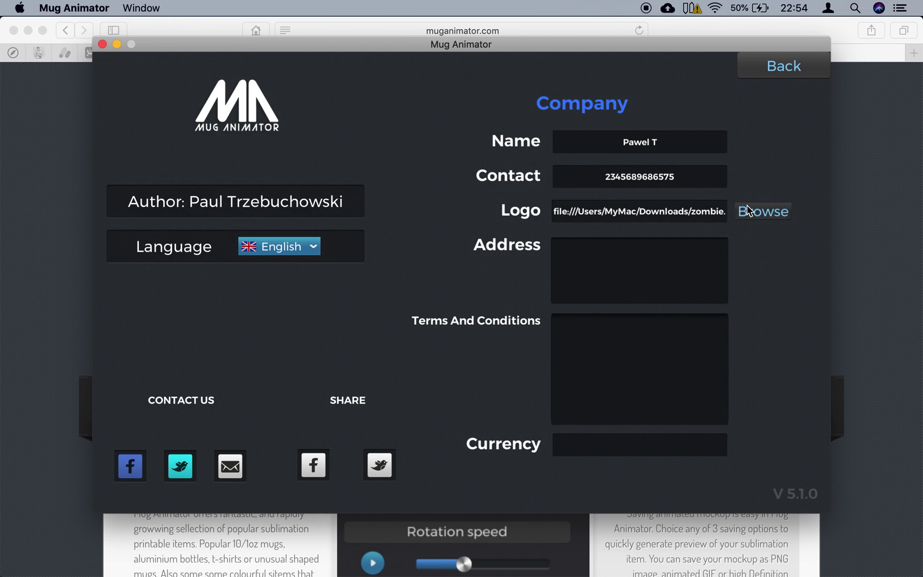
pyautogui.click(749, 210)
pyautogui.doubleClick(487, 197)
# - Enter the three-line company address and set the currency to $
pyautogui.click(632, 274)
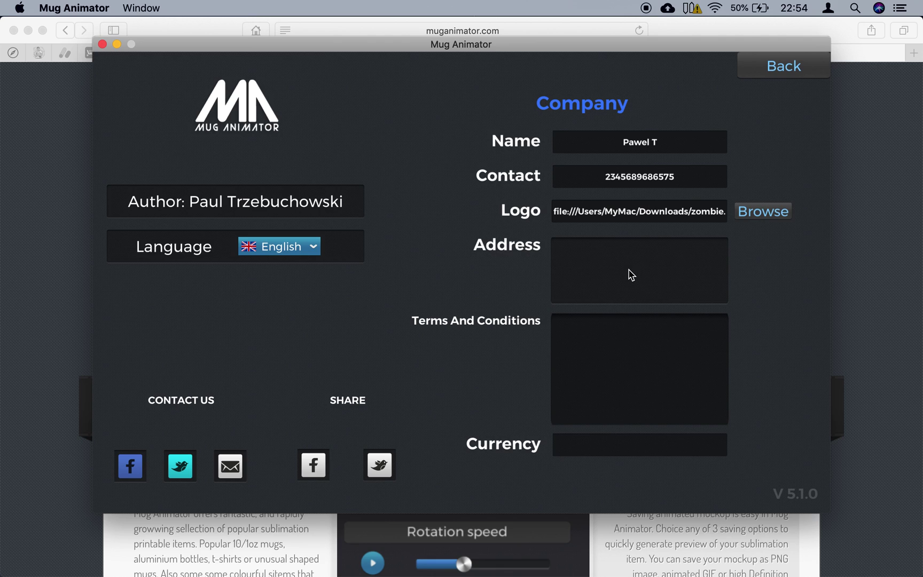
pyautogui.write('unkonwn street')
pyautogui.press('Return')
pyautogui.write('unknown ')
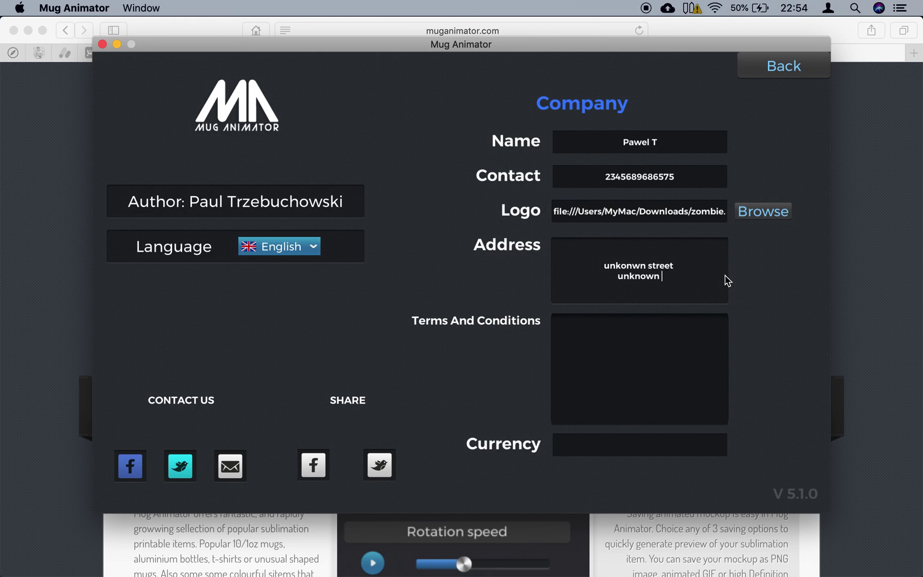
pyautogui.write('town')
pyautogui.press('Return')
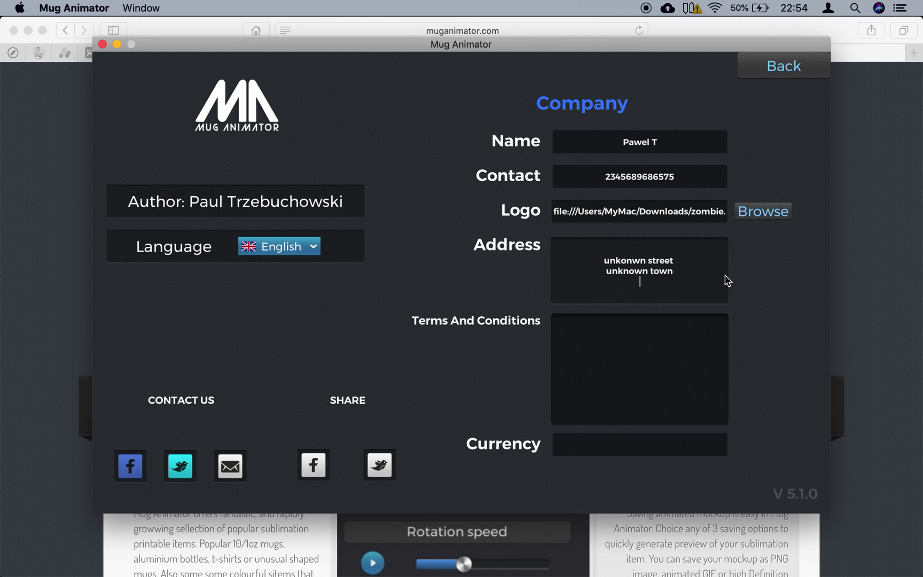
pyautogui.write('98475')
pyautogui.click(622, 343)
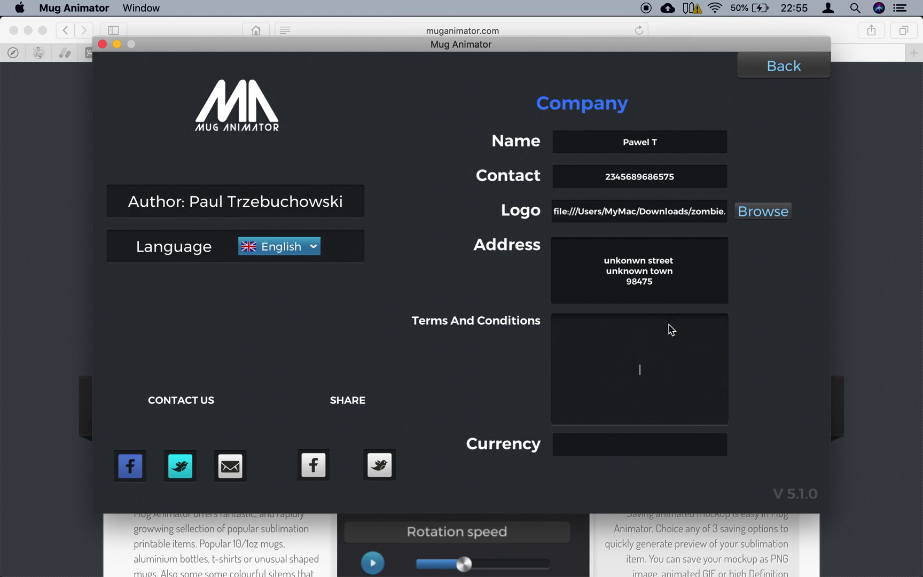
pyautogui.click(626, 443)
pyautogui.write('£')
pyautogui.press('BackSpace')
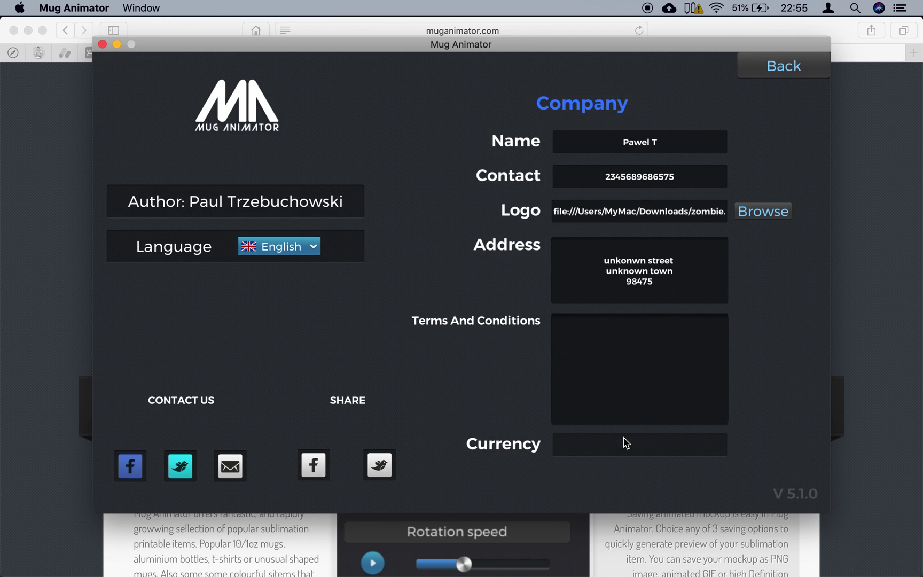
pyautogui.write('$')
# - Replace the address's last-line number with a longer postal code, then return to the mockup editor
pyautogui.click(792, 73)
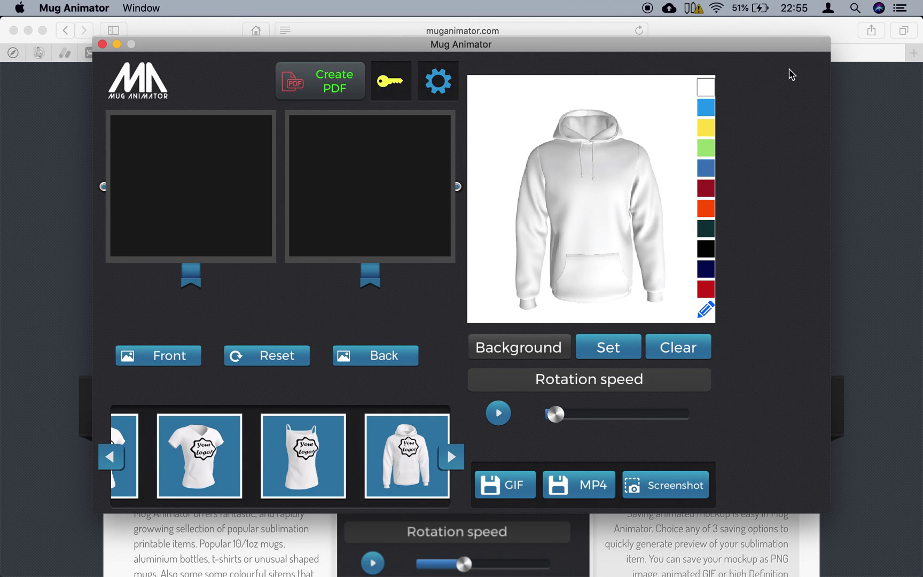
pyautogui.click(453, 81)
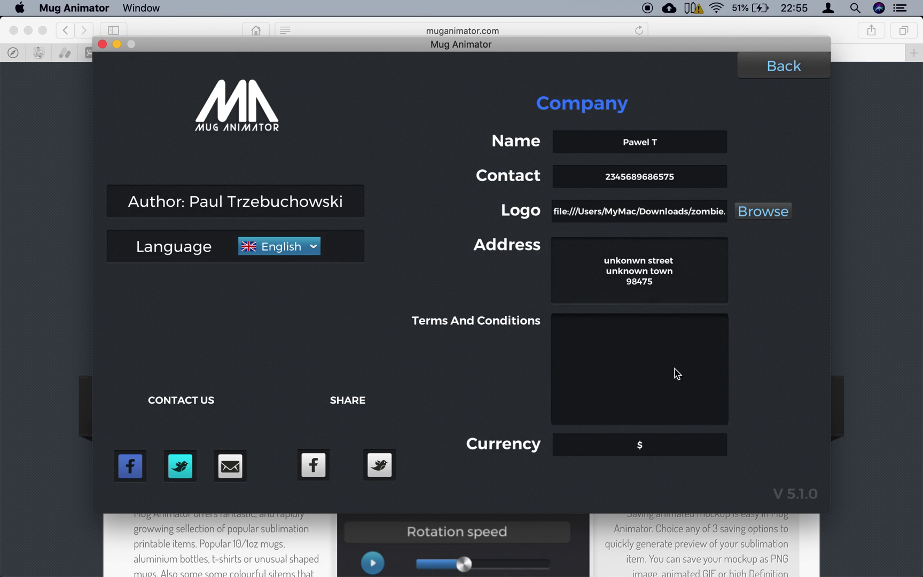
pyautogui.press('super+a')
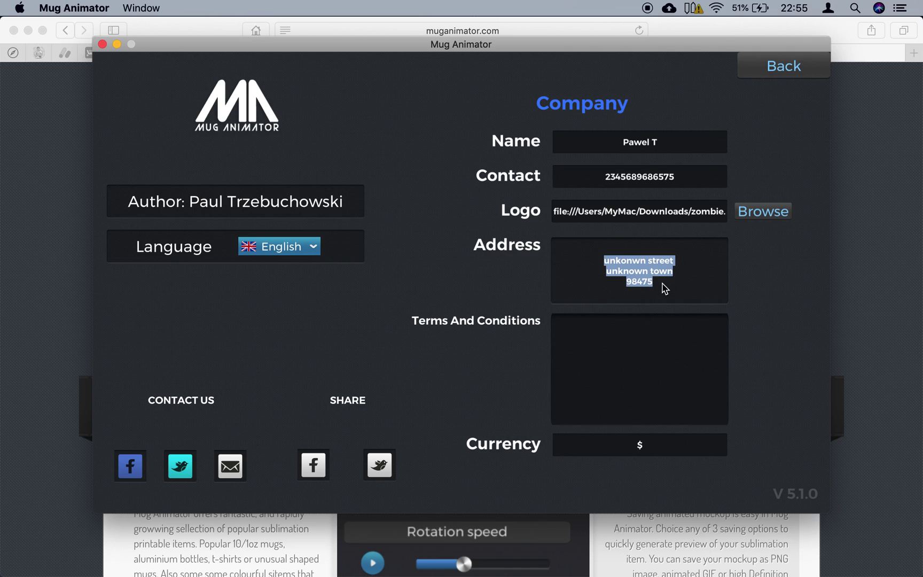
pyautogui.click(665, 288)
pyautogui.press('BackSpace')
pyautogui.press('BackSpace')
pyautogui.press('BackSpace')
pyautogui.press('BackSpace')
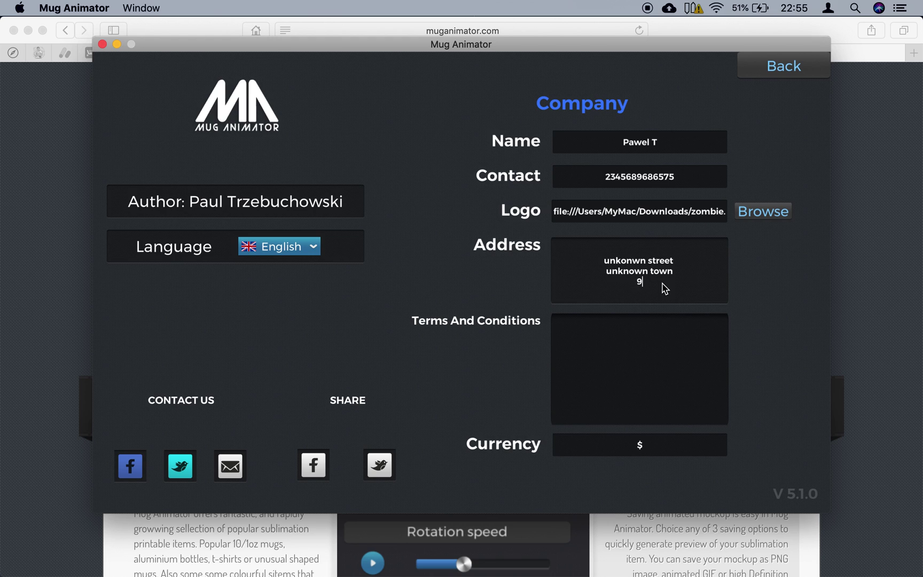
pyautogui.write('687976976')
pyautogui.click(781, 74)
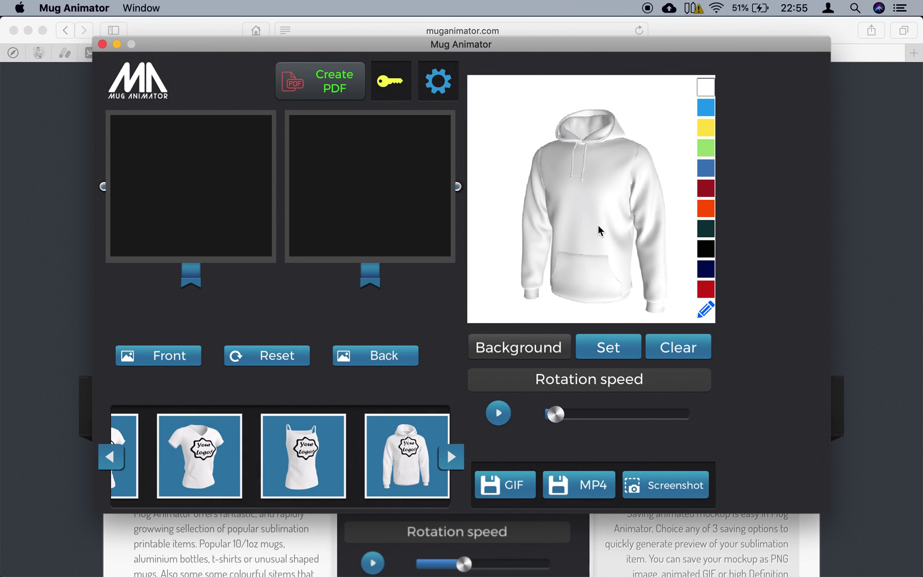
# - Preview the tank top and T-shirt, return to the hoodie, and set the teal artwork as background
pyautogui.click(297, 446)
pyautogui.click(233, 447)
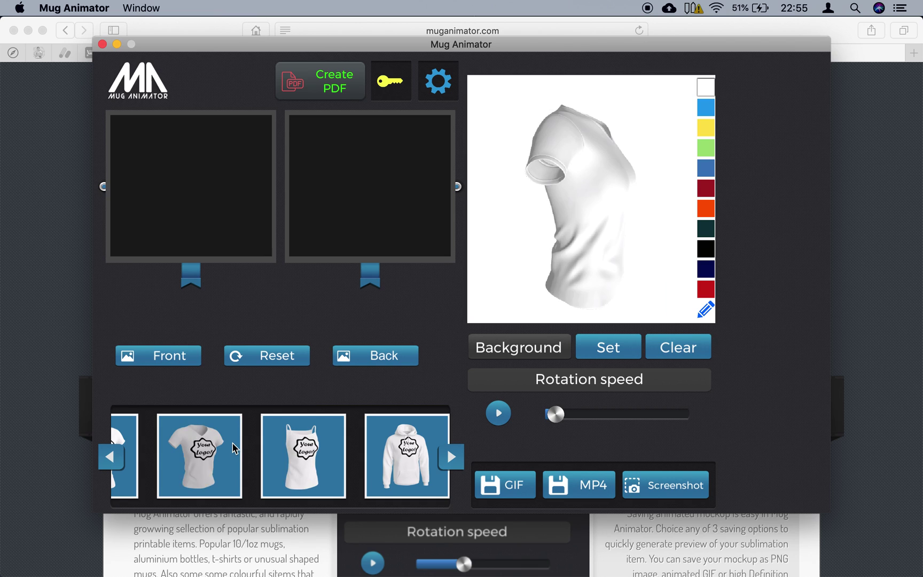
pyautogui.click(414, 475)
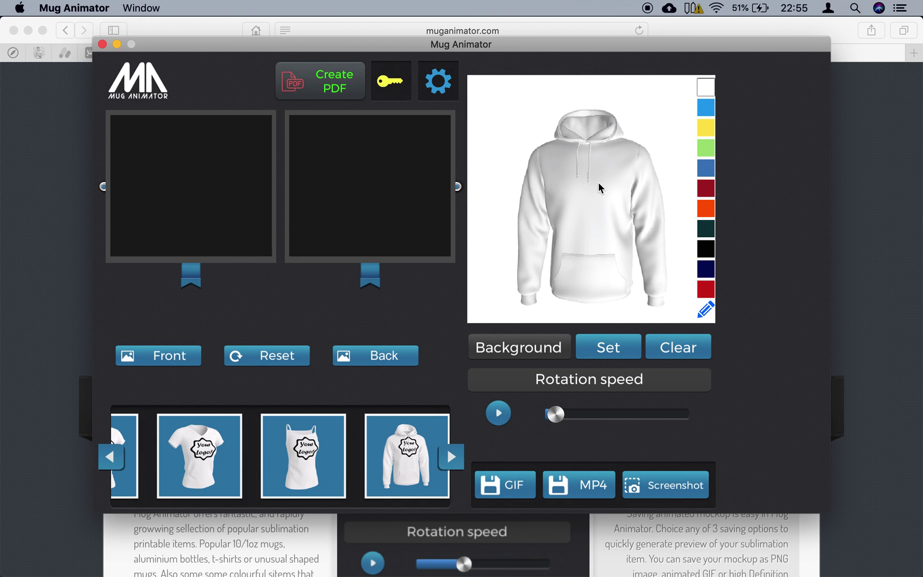
pyautogui.click(612, 354)
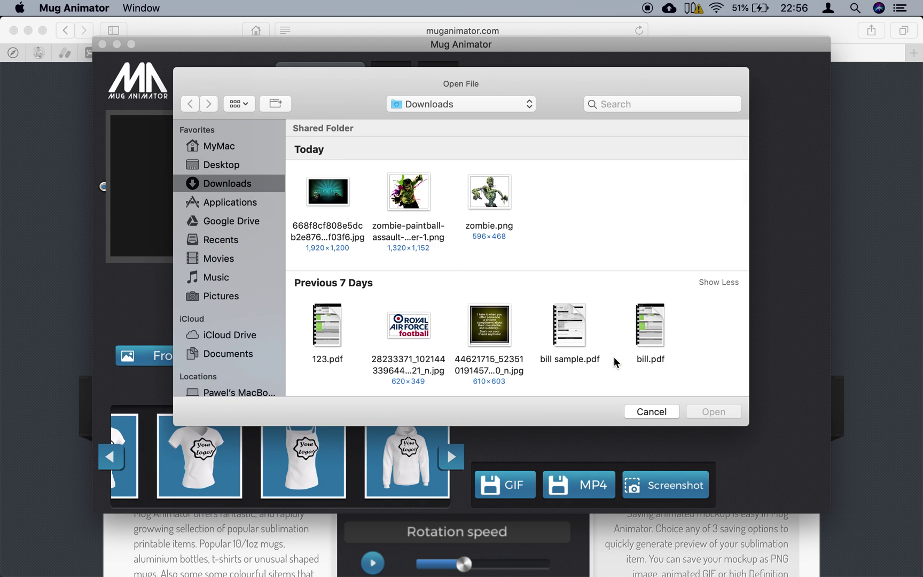
pyautogui.click(327, 197)
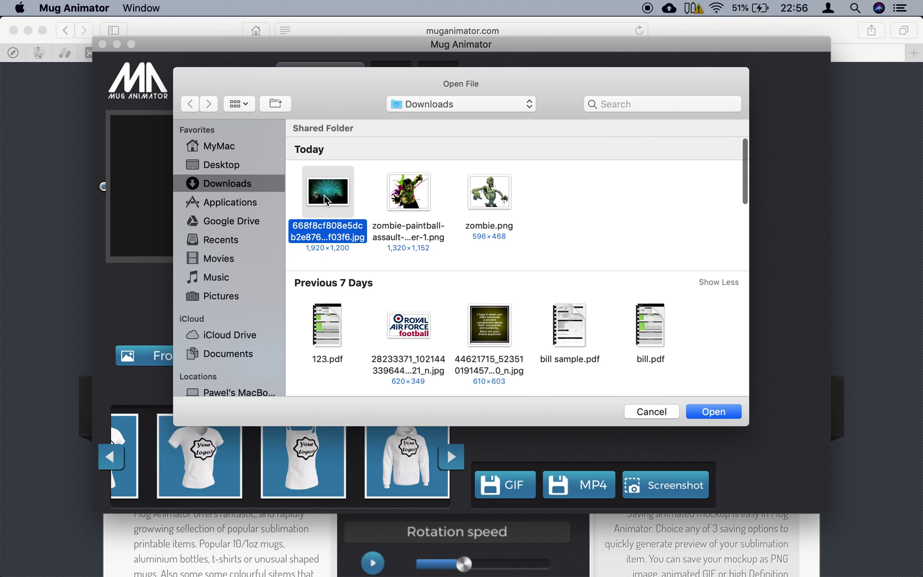
pyautogui.doubleClick(327, 200)
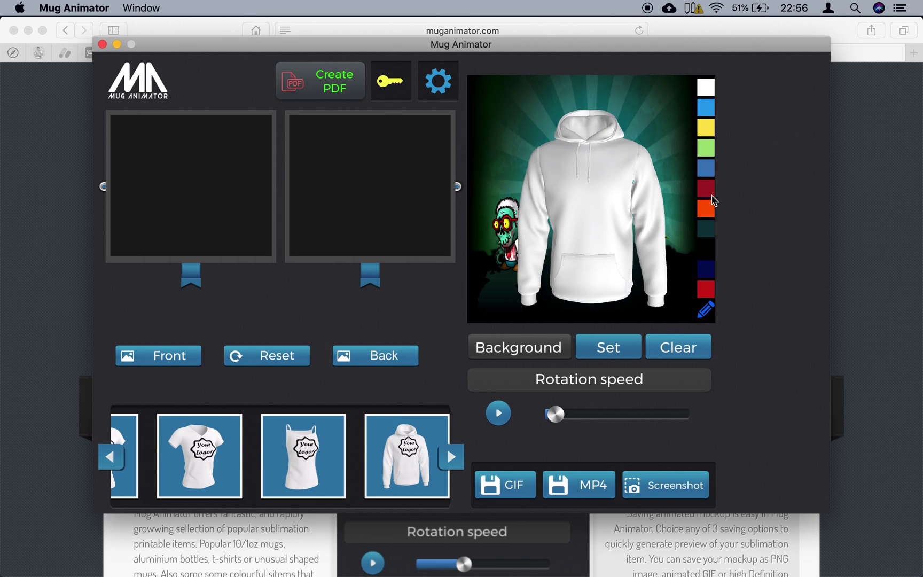
# - Try orange, light blue and navy hoodie colours, then open the custom colour picker
pyautogui.click(710, 212)
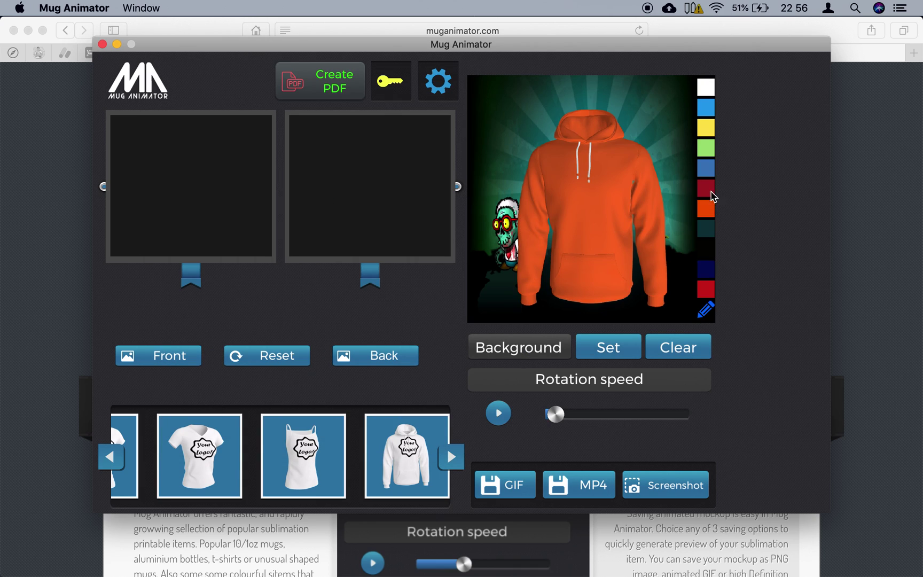
pyautogui.click(706, 109)
pyautogui.click(707, 269)
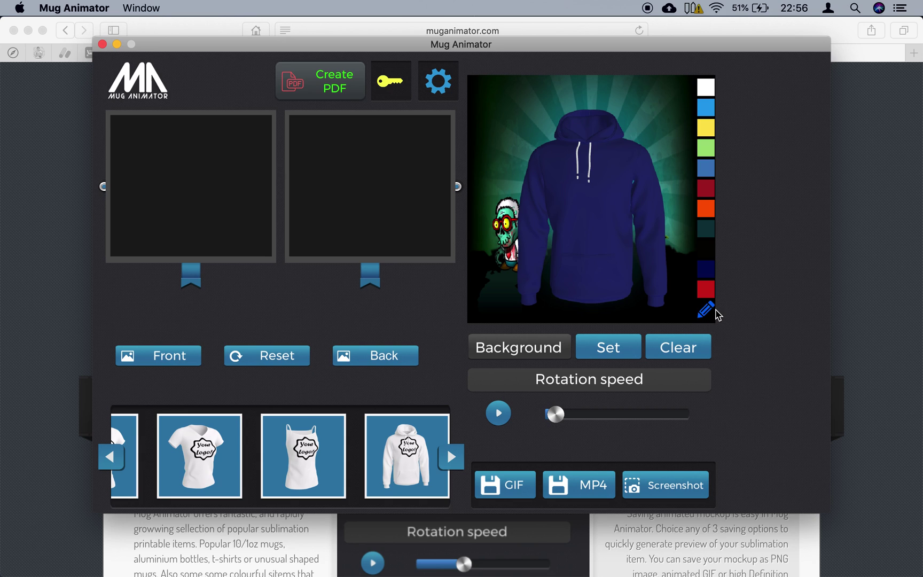
pyautogui.click(705, 313)
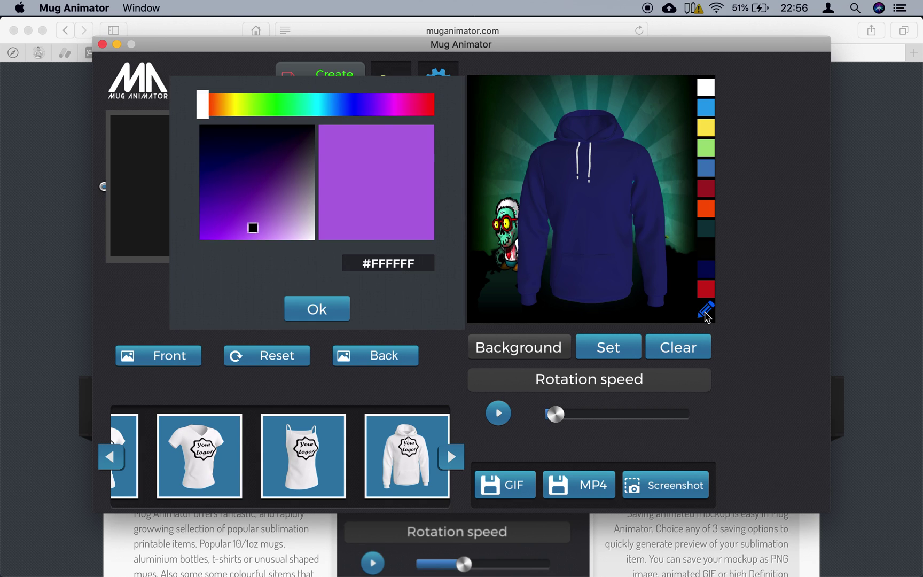
# - Experiment with custom green and purple shades, then reset the hoodie to white and close the picker
pyautogui.moveTo(281, 107); pyautogui.dragTo(304, 113)
pyautogui.moveTo(256, 234)
pyautogui.mouseDown()
pyautogui.moveTo(251, 178)
pyautogui.moveTo(305, 148)
pyautogui.moveTo(255, 159)
pyautogui.mouseUp()
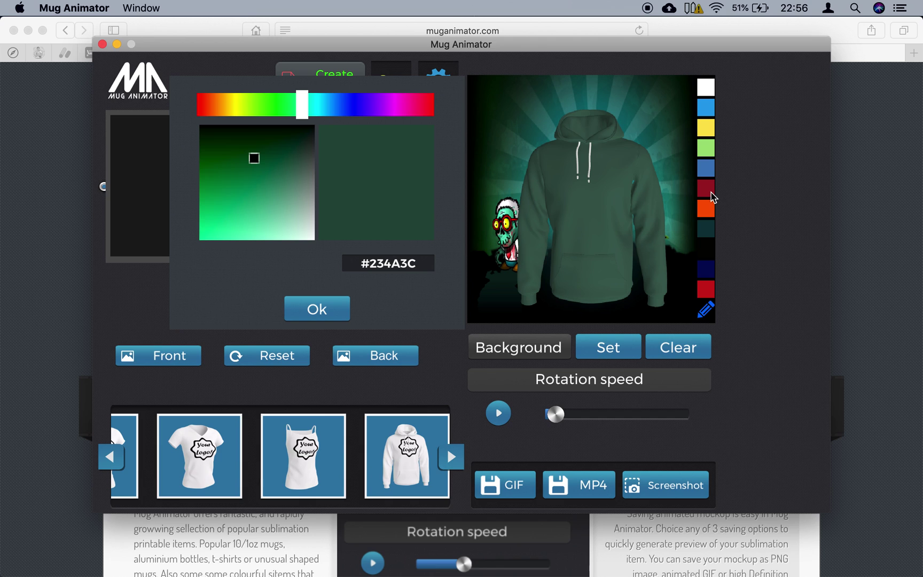
pyautogui.moveTo(309, 105); pyautogui.dragTo(368, 105)
pyautogui.moveTo(256, 159)
pyautogui.mouseDown()
pyautogui.moveTo(269, 181)
pyautogui.moveTo(285, 188)
pyautogui.mouseUp()
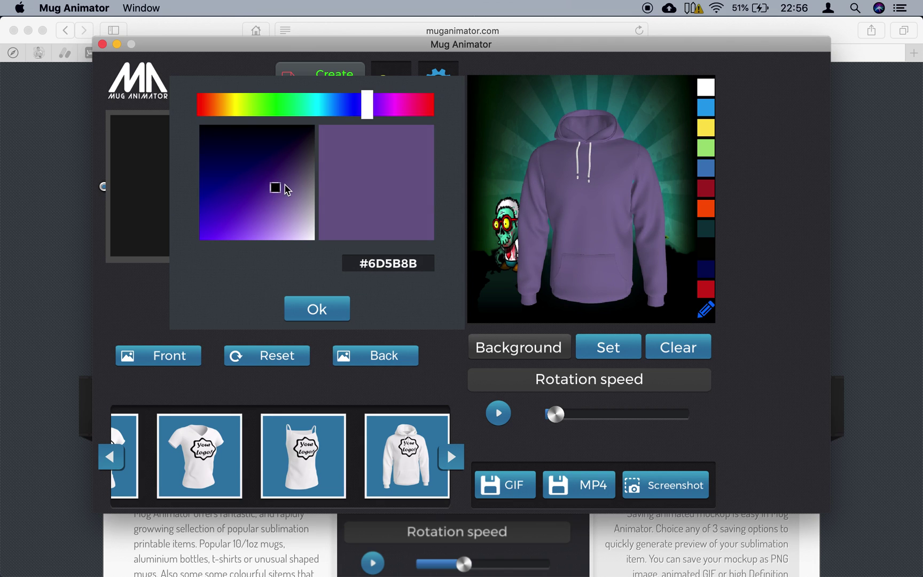
pyautogui.click(706, 87)
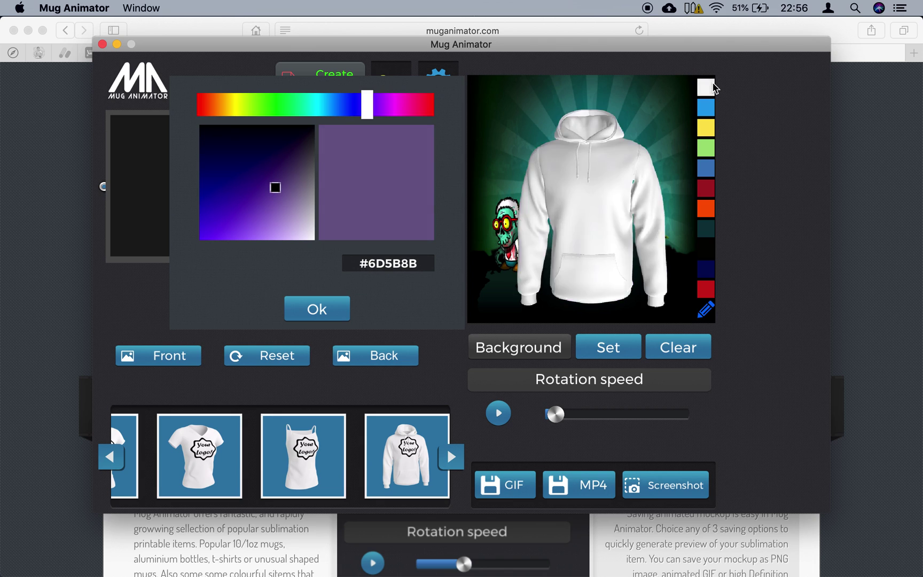
pyautogui.click(316, 310)
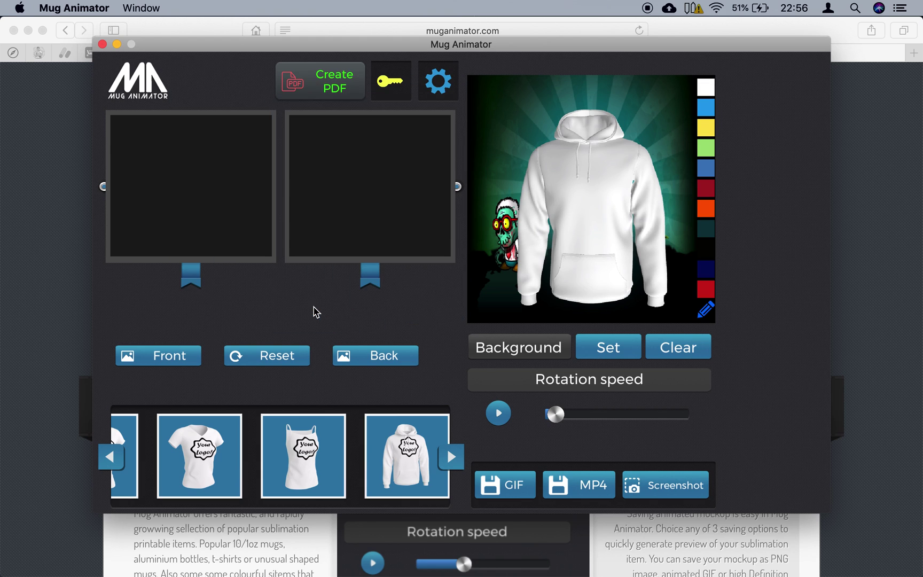
pyautogui.click(166, 355)
# - Load the paintball zombie image as the front print, shrink it, move it lower, and check the side view
pyautogui.click(424, 198)
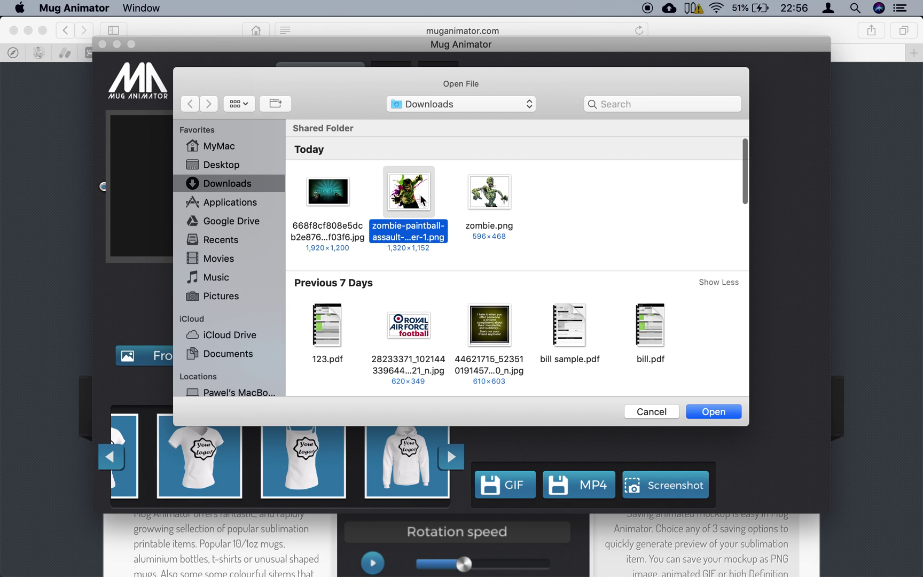
pyautogui.doubleClick(422, 201)
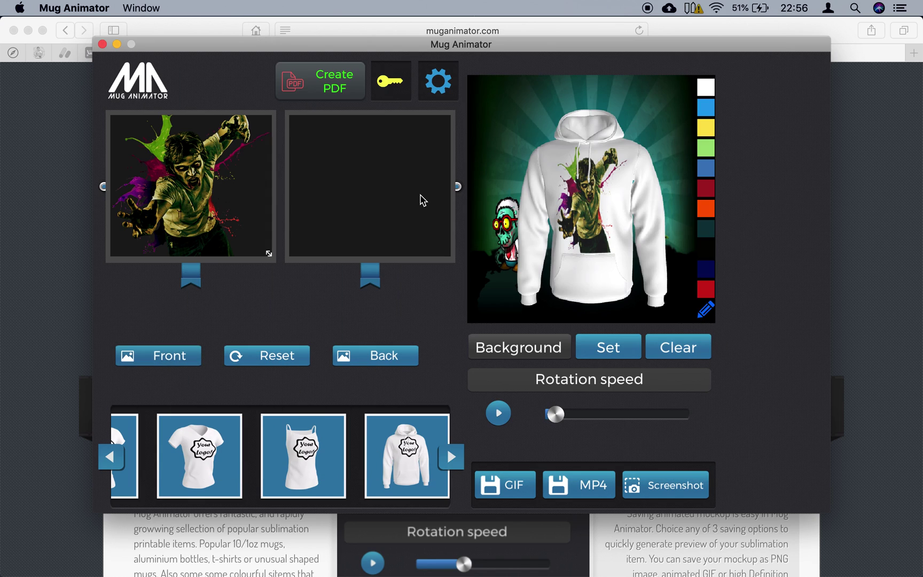
pyautogui.moveTo(267, 255); pyautogui.dragTo(268, 238)
pyautogui.moveTo(225, 179); pyautogui.dragTo(224, 195)
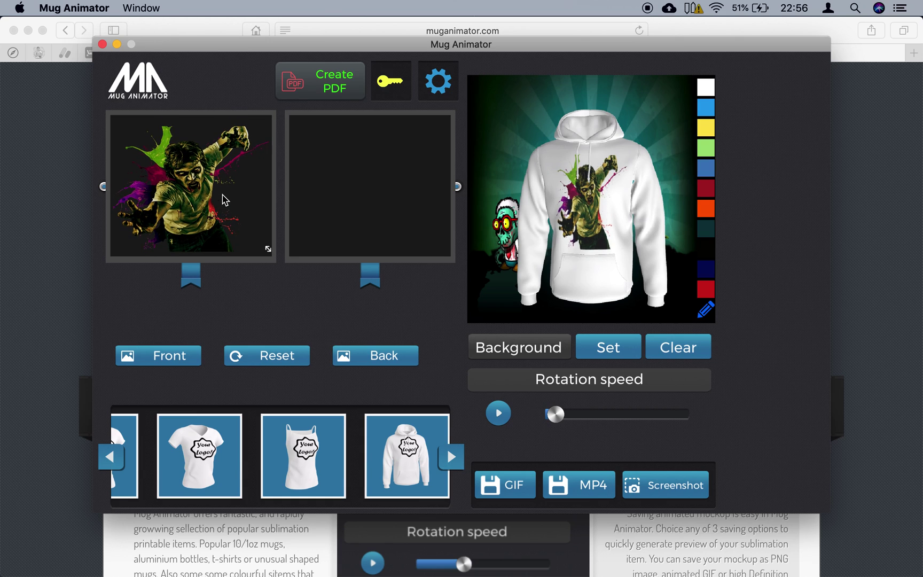
pyautogui.moveTo(616, 199); pyautogui.dragTo(612, 219)
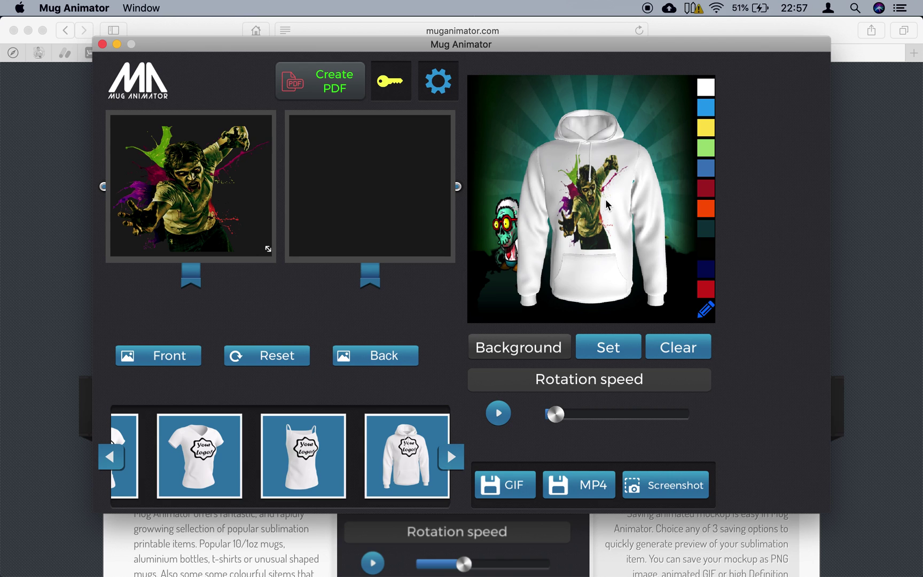
pyautogui.moveTo(648, 187); pyautogui.dragTo(623, 192)
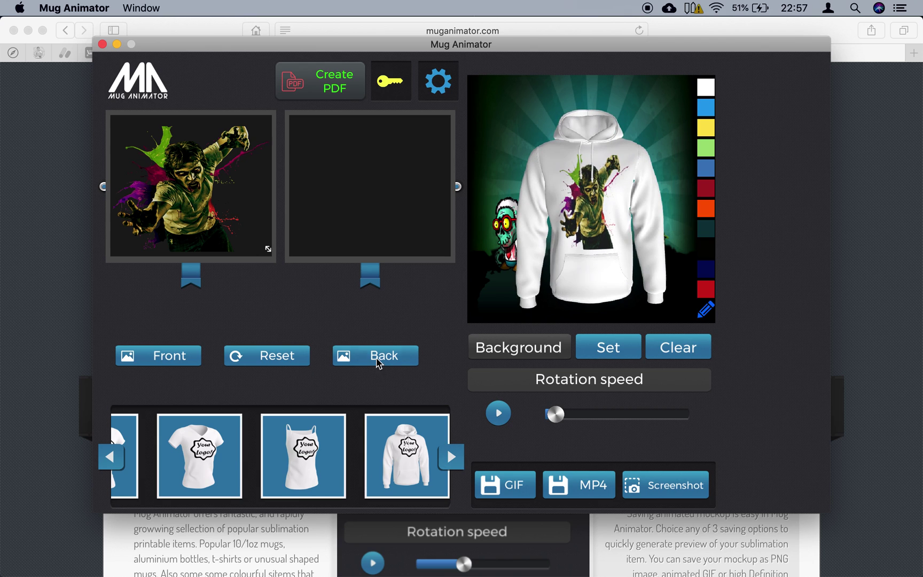
# - Load zombie.png as the back print, shrink it to fit, and rotate to inspect both sides
pyautogui.click(377, 356)
pyautogui.click(484, 200)
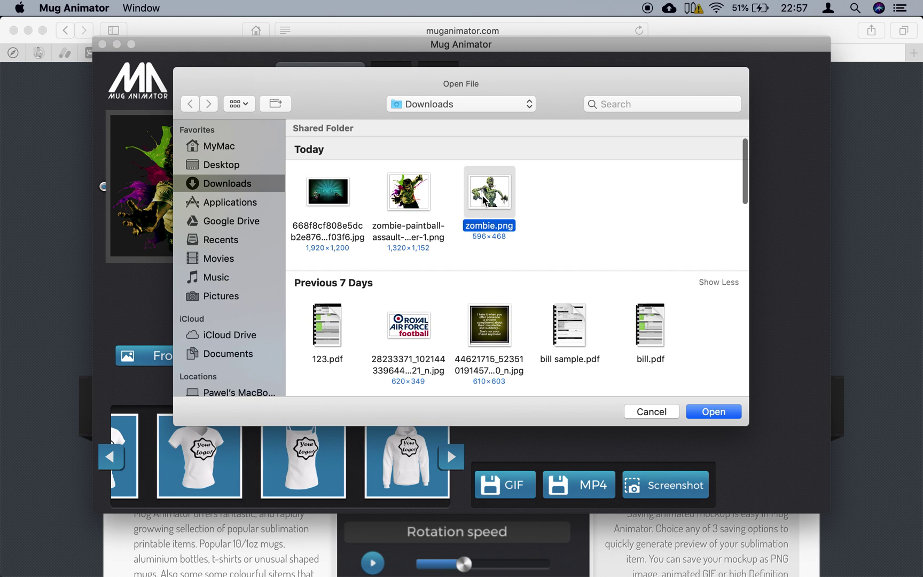
pyautogui.doubleClick(484, 201)
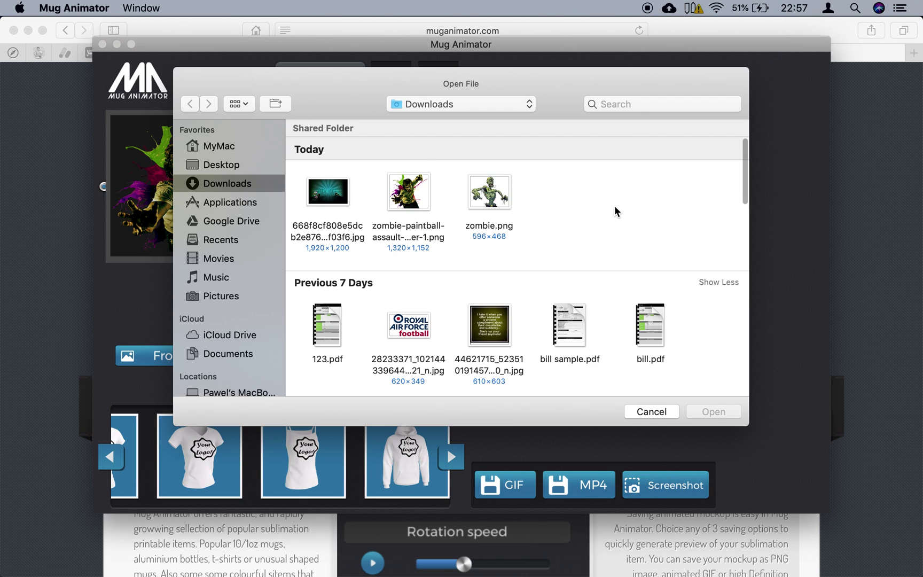
pyautogui.click(653, 409)
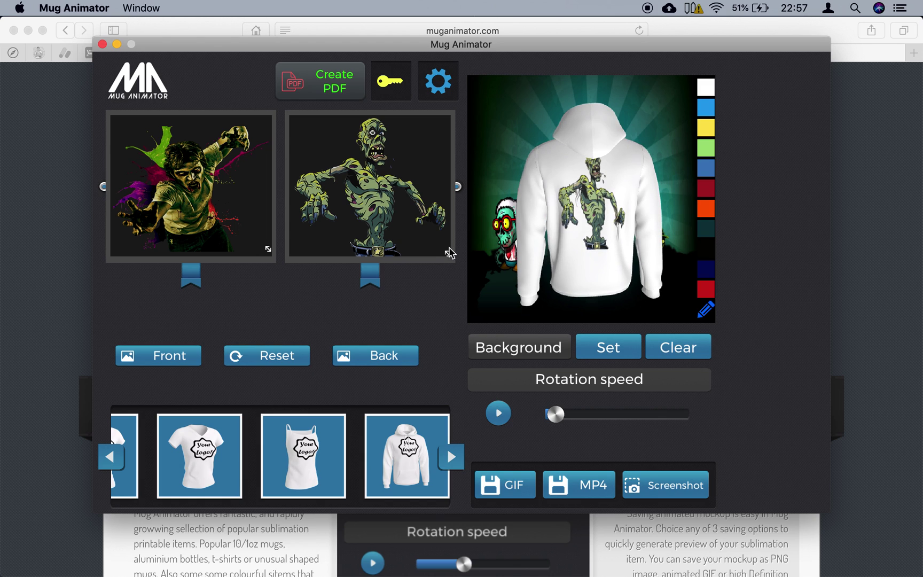
pyautogui.moveTo(449, 252); pyautogui.dragTo(433, 233)
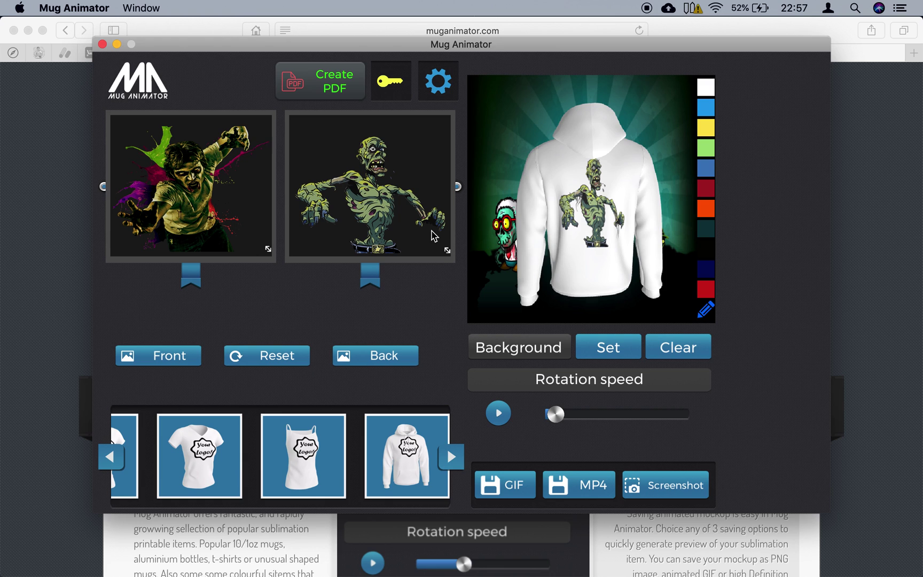
pyautogui.moveTo(507, 229); pyautogui.dragTo(626, 231)
pyautogui.moveTo(551, 232); pyautogui.dragTo(544, 238)
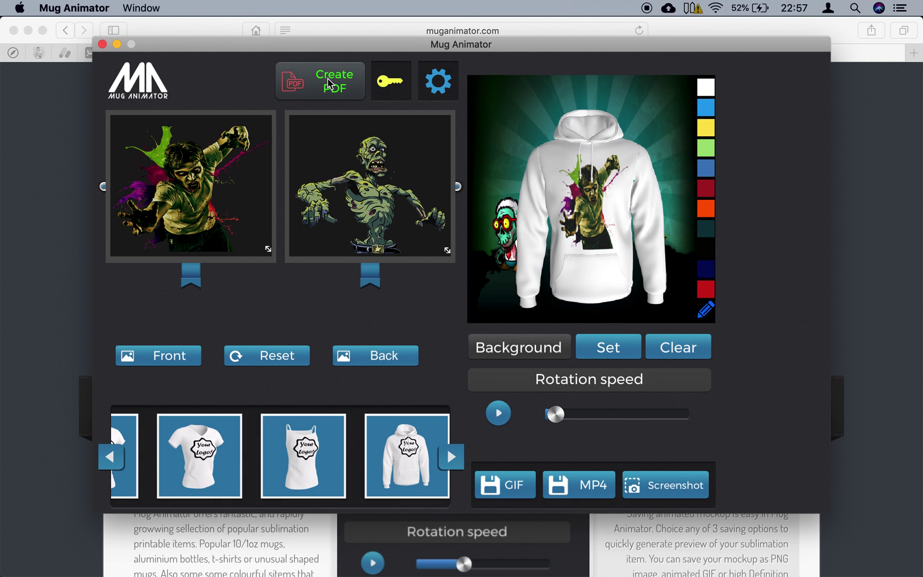
# - Open the invoice form and enter the customer's name and company
pyautogui.click(329, 84)
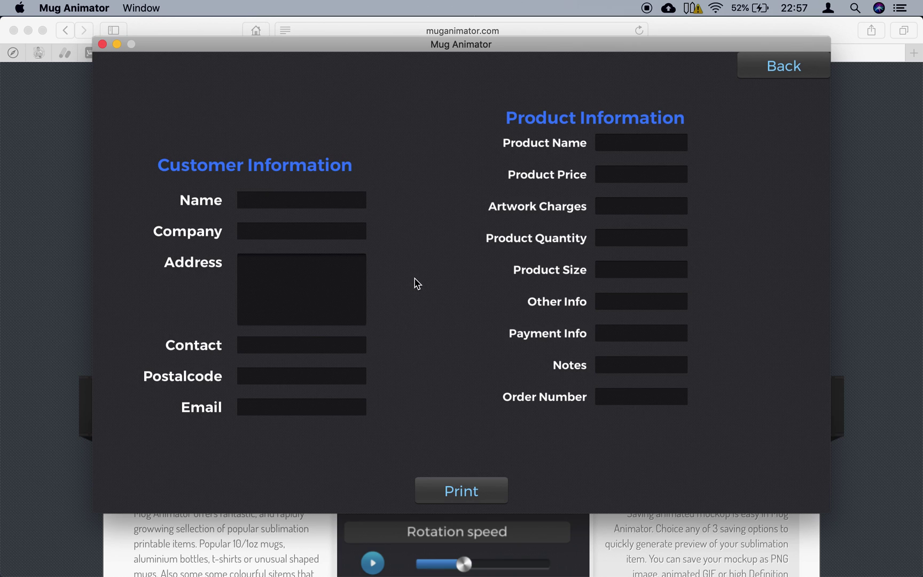
pyautogui.click(330, 197)
pyautogui.write('john Smith')
pyautogui.write('ds')
pyautogui.press('BackSpace')
pyautogui.press('BackSpace')
pyautogui.write('branding')
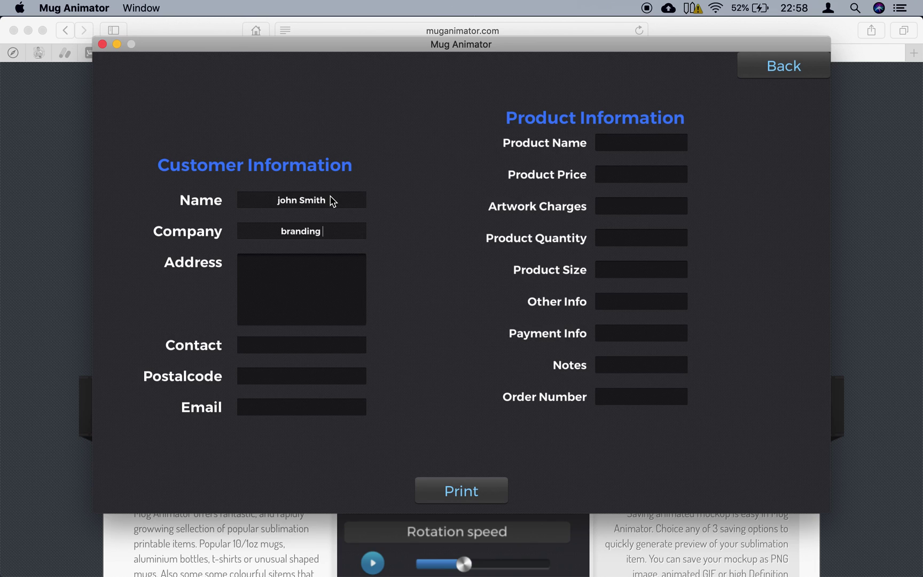
pyautogui.write(' BEST')
# - Enter the customer's three-line address
pyautogui.click(298, 293)
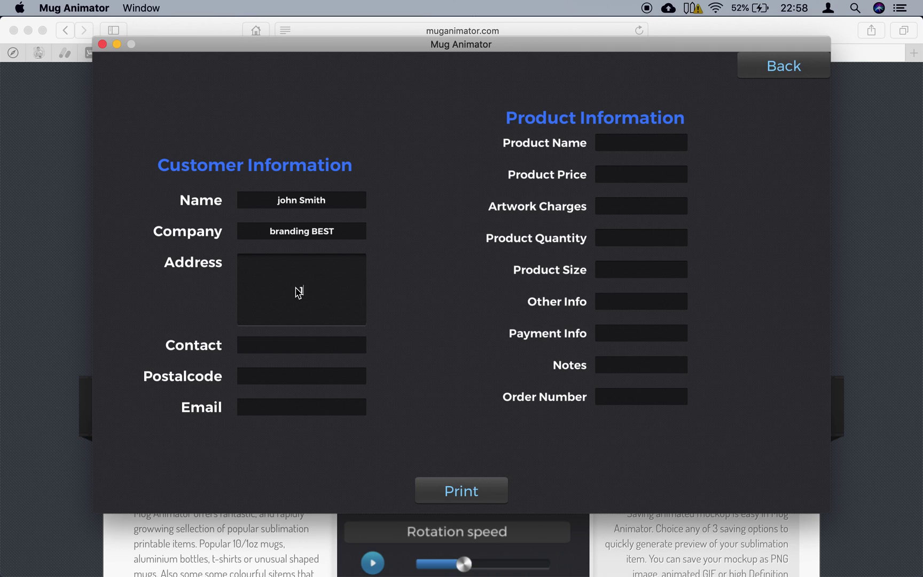
pyautogui.press('Return')
pyautogui.write('jhfdgd')
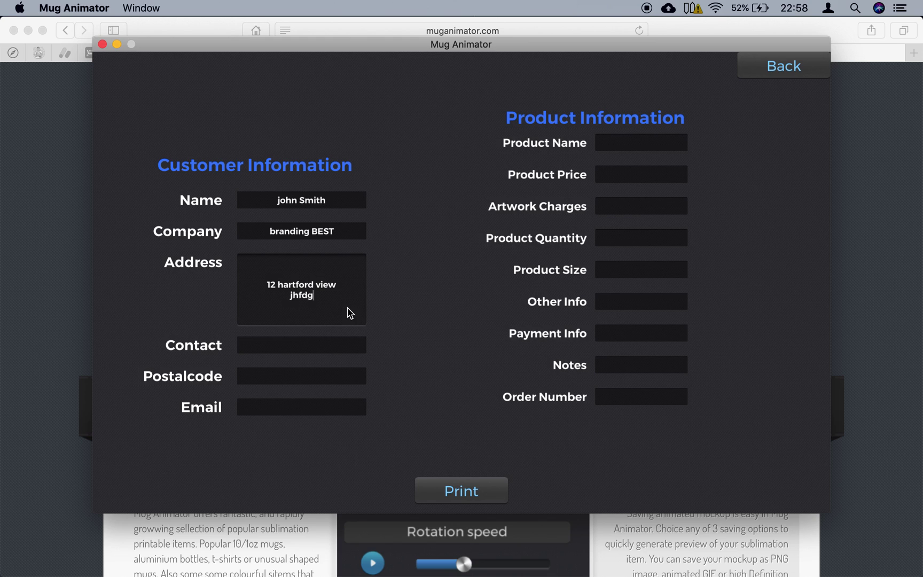
pyautogui.press('Return')
pyautogui.write(',mndsdnfc3436')
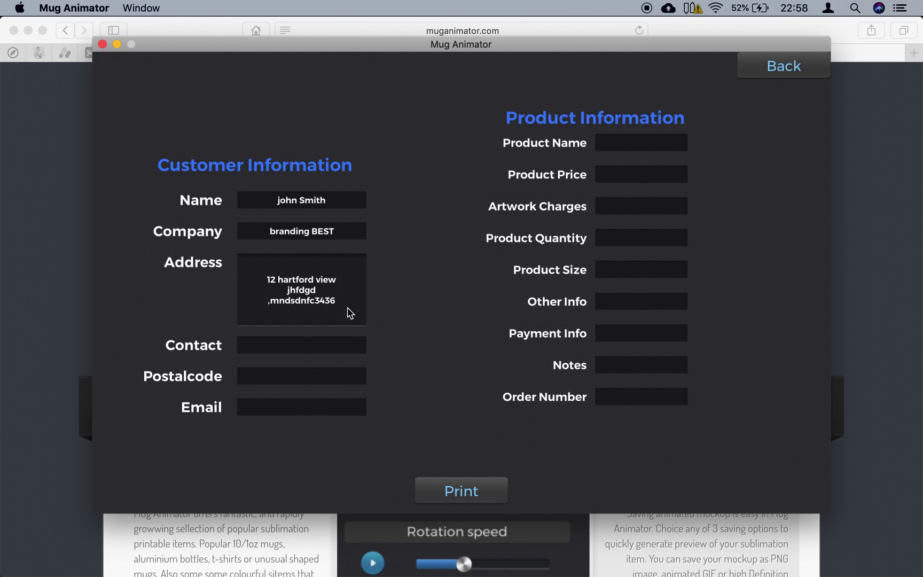
# - Fill in the customer's contact number, postcode and e-mail address
pyautogui.click(280, 348)
pyautogui.click(283, 378)
pyautogui.write('98764538u4')
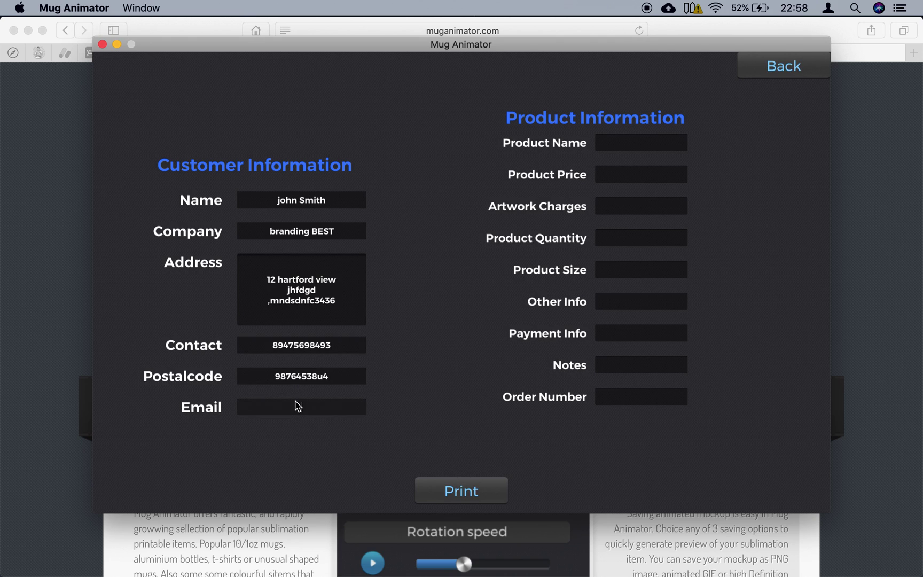
pyautogui.click(295, 406)
pyautogui.write('unknown@email.com')
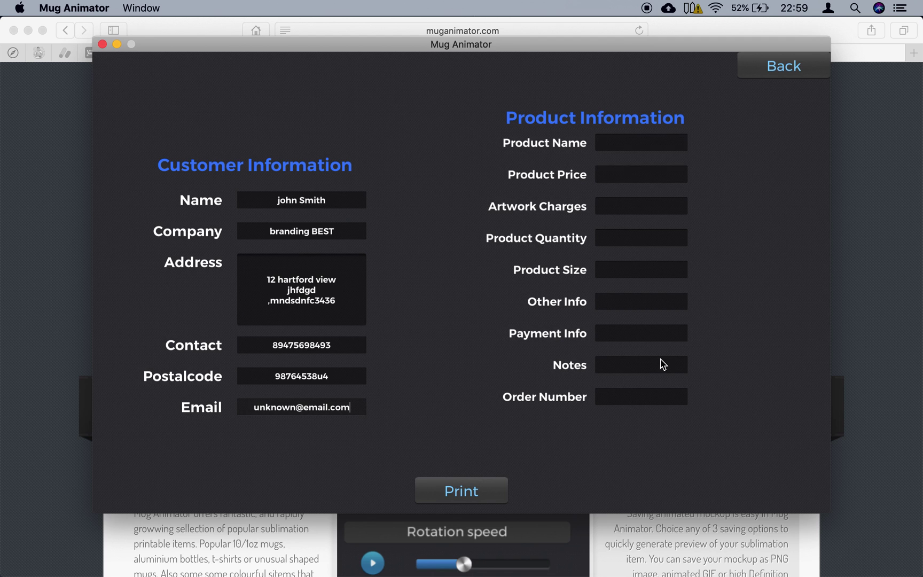
pyautogui.moveTo(605, 49); pyautogui.dragTo(596, 59)
pyautogui.click(624, 162)
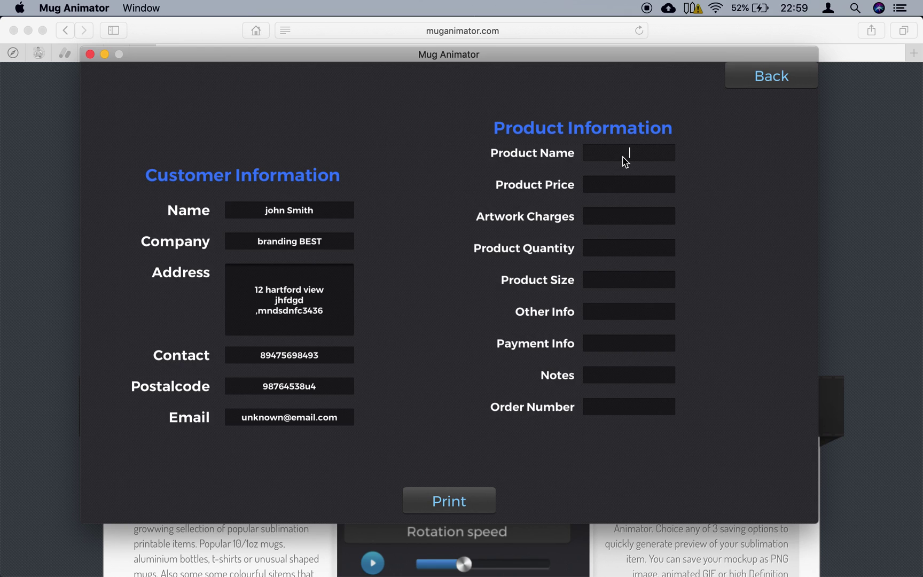
# - Enter 'custom printed hoodie', price 30, artwork 15, quantity 14, sizes '2x L, 3x XL' and a print-both-sides note
pyautogui.write('e hoodiea')
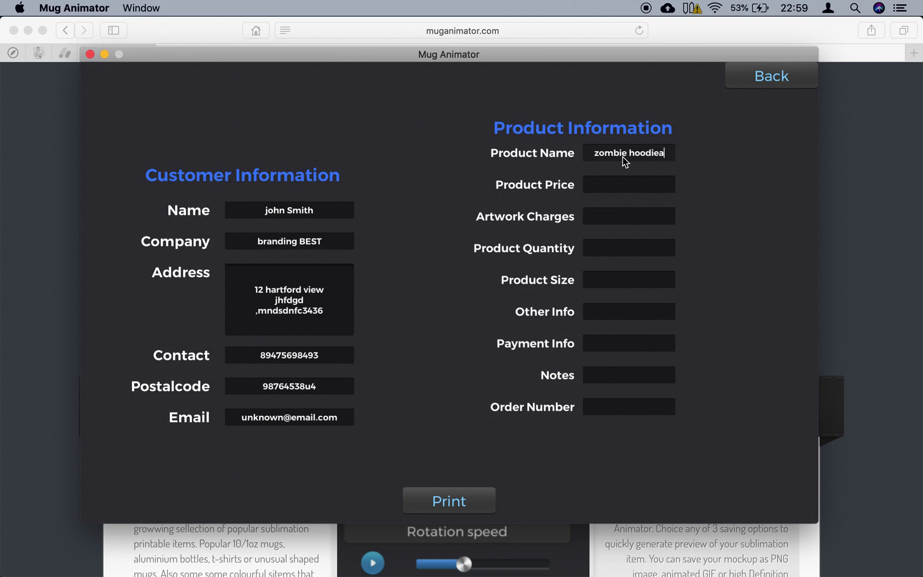
pyautogui.press('BackSpace')
pyautogui.press('BackSpace')
pyautogui.press('BackSpace')
pyautogui.press('BackSpace')
pyautogui.press('BackSpace')
pyautogui.press('BackSpace')
pyautogui.press('BackSpace')
pyautogui.press('BackSpace')
pyautogui.press('BackSpace')
pyautogui.press('BackSpace')
pyautogui.press('BackSpace')
pyautogui.press('BackSpace')
pyautogui.press('BackSpace')
pyautogui.press('BackSpace')
pyautogui.write('custom p')
pyautogui.write('rinted h')
pyautogui.write('oodie')
pyautogui.click(631, 185)
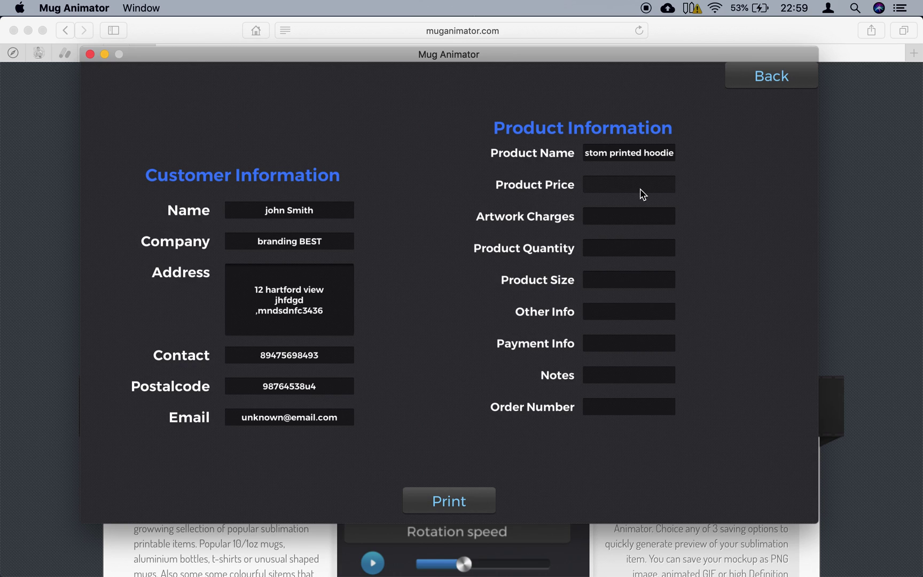
pyautogui.write('30')
pyautogui.write('15')
pyautogui.write('1')
pyautogui.write('4')
pyautogui.write('2')
pyautogui.write('x L')
pyautogui.write(', 3')
pyautogui.write('x ')
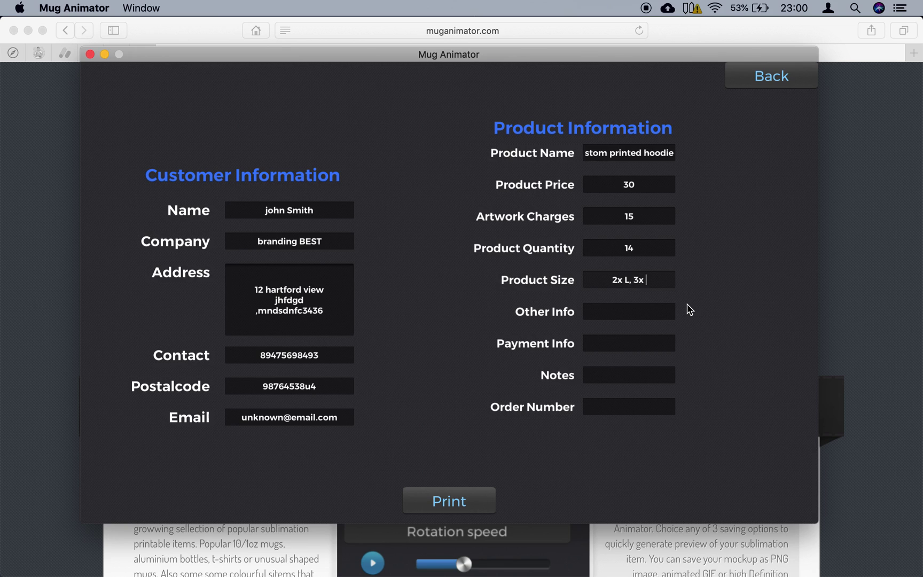
pyautogui.write('XL')
pyautogui.write('please pr')
pyautogui.write('int ')
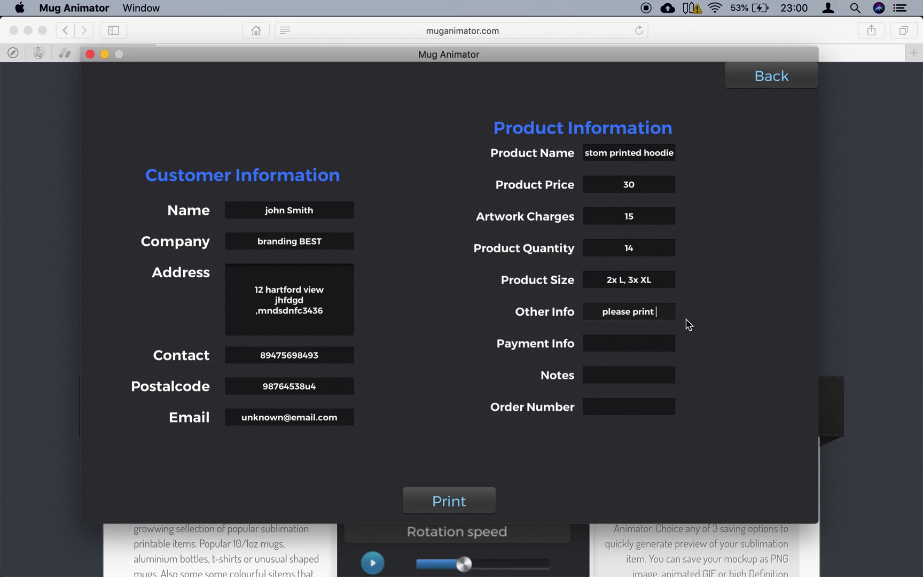
pyautogui.write('both s')
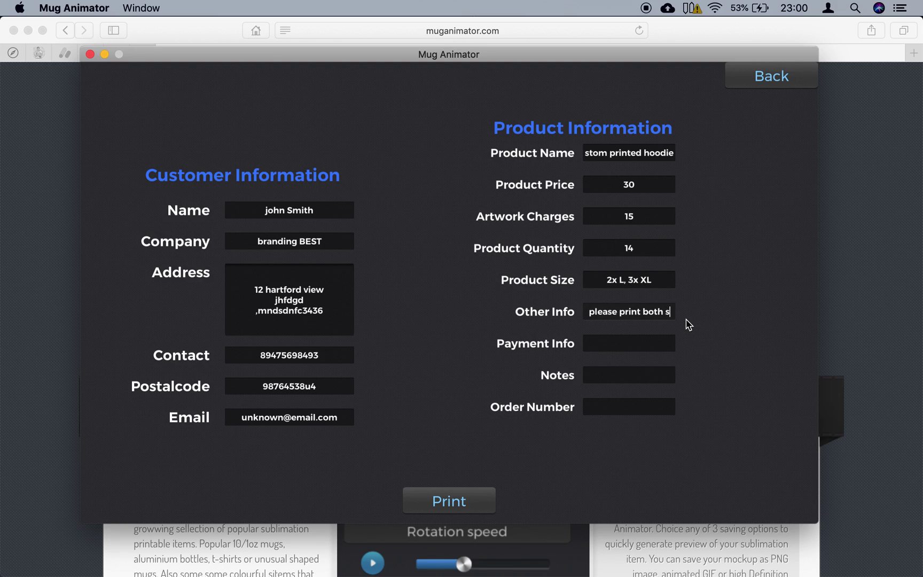
pyautogui.write('ides.')
# - Enter 'Paypal to:' as payment info and the order number, then start saving the invoice PDF
pyautogui.click(624, 346)
pyautogui.write('p')
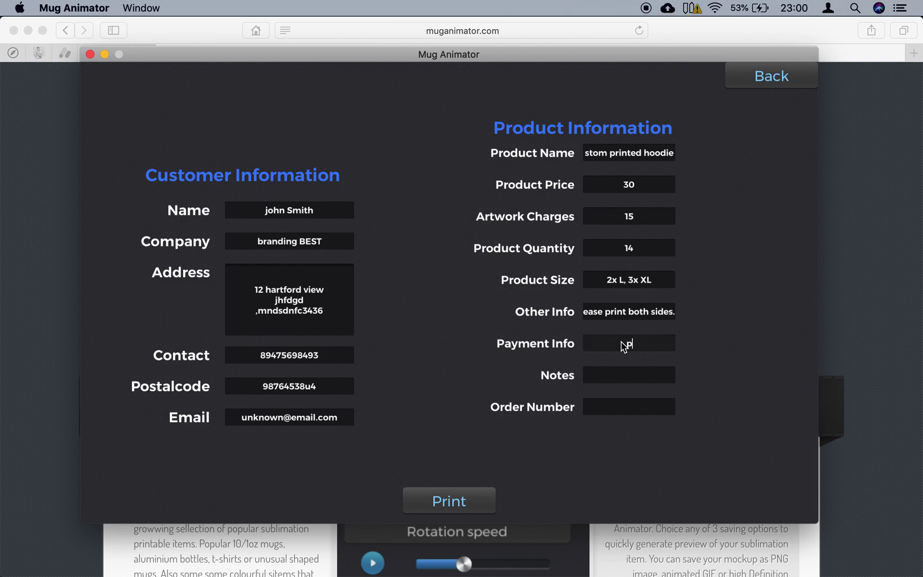
pyautogui.write('aypL TO :')
pyautogui.press('BackSpace')
pyautogui.press('BackSpace')
pyautogui.press('BackSpace')
pyautogui.press('BackSpace')
pyautogui.press('BackSpace')
pyautogui.press('BackSpace')
pyautogui.press('BackSpace')
pyautogui.press('BackSpace')
pyautogui.press('BackSpace')
pyautogui.press('BackSpace')
pyautogui.write('Paypal to:')
pyautogui.click(636, 411)
pyautogui.write('1232')
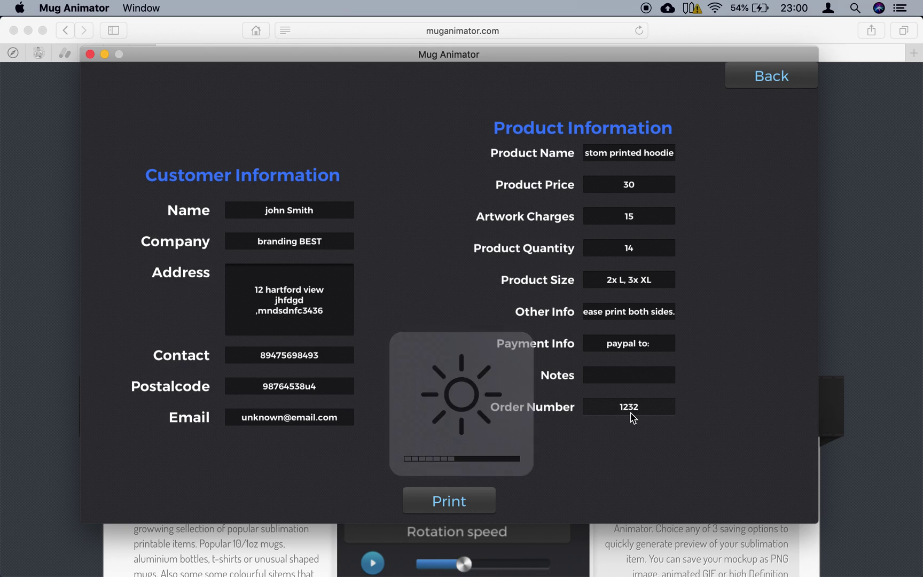
pyautogui.write('5')
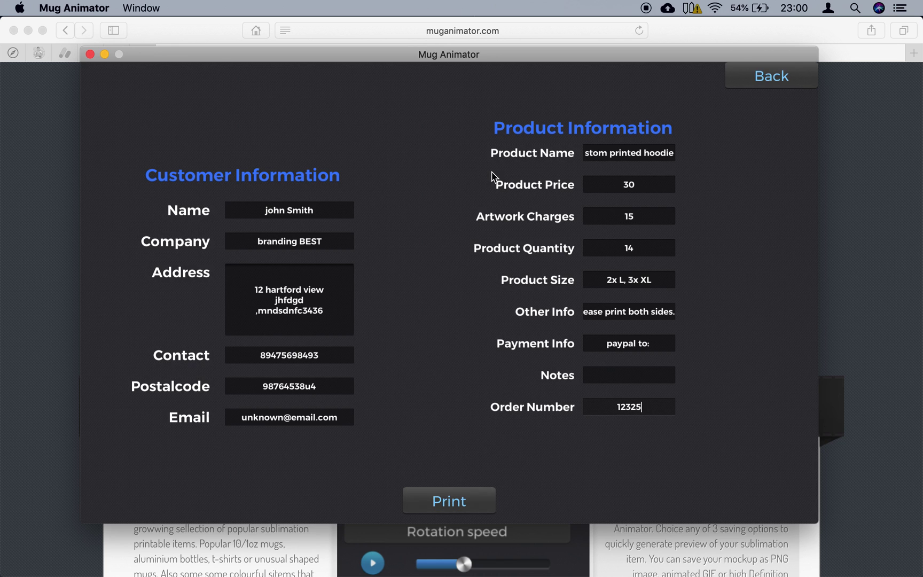
pyautogui.moveTo(495, 59); pyautogui.dragTo(494, 34)
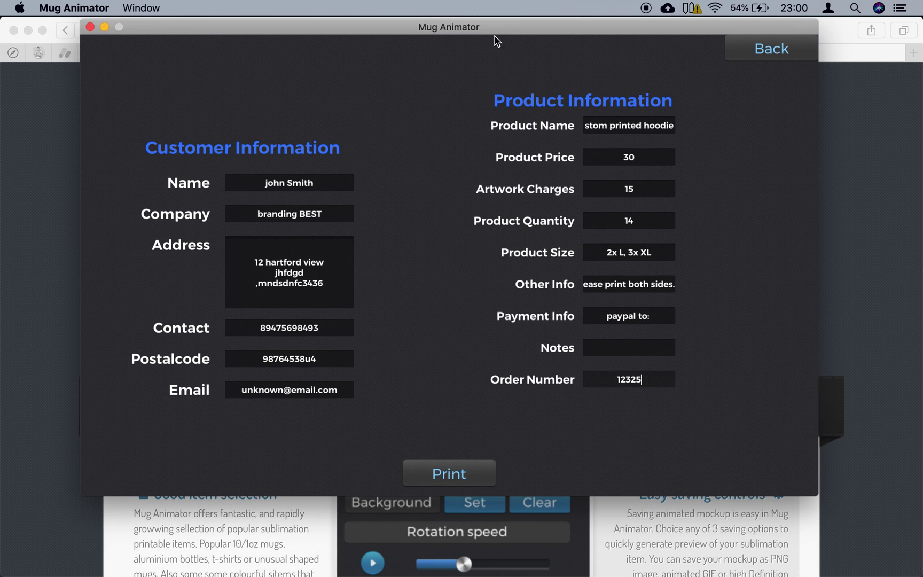
pyautogui.click(453, 470)
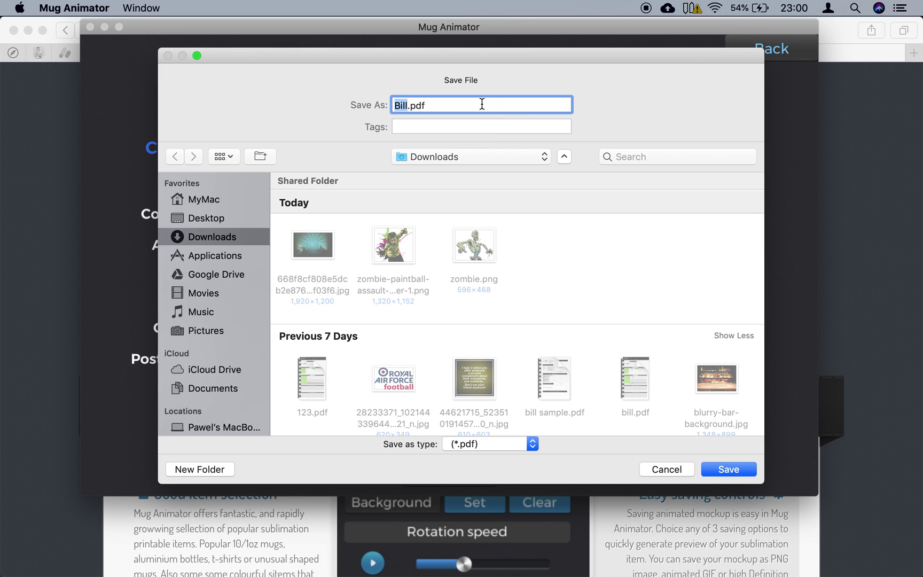
# - Save the invoice as 'test bill' PDF in Downloads, then go back to the hoodie mockup screen
pyautogui.write('test bill')
pyautogui.press('Return')
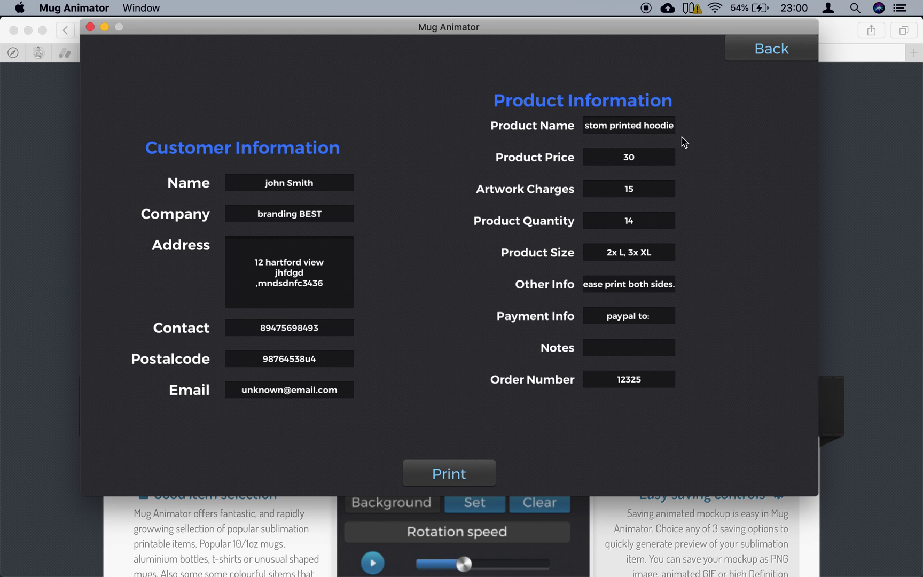
pyautogui.click(783, 52)
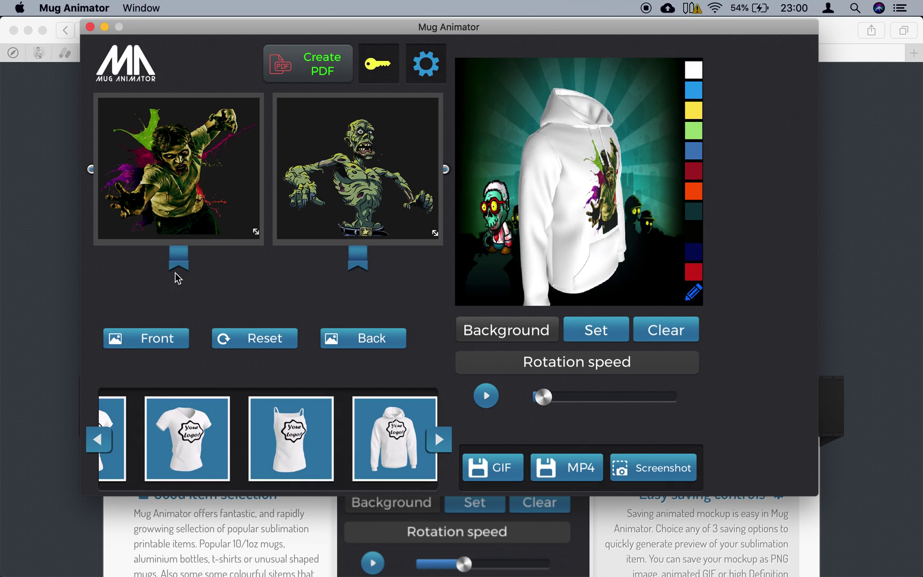
# - Open test bill.pdf from Finder's Downloads folder
pyautogui.moveTo(158, 555)
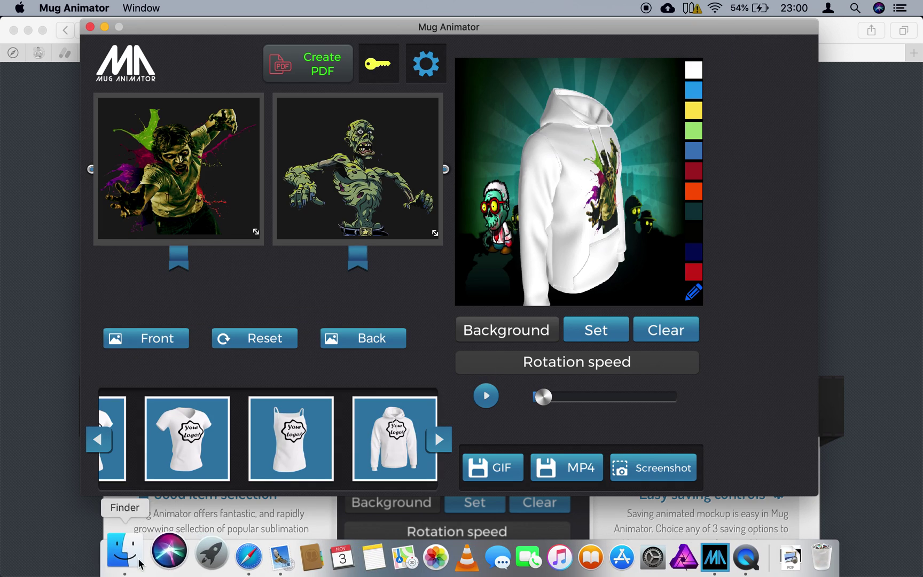
pyautogui.click(114, 555)
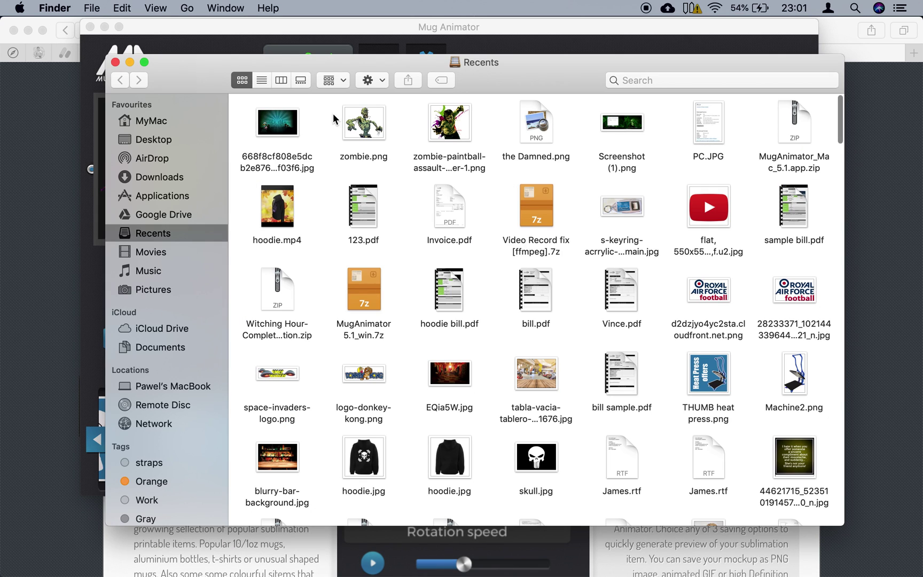
pyautogui.click(160, 179)
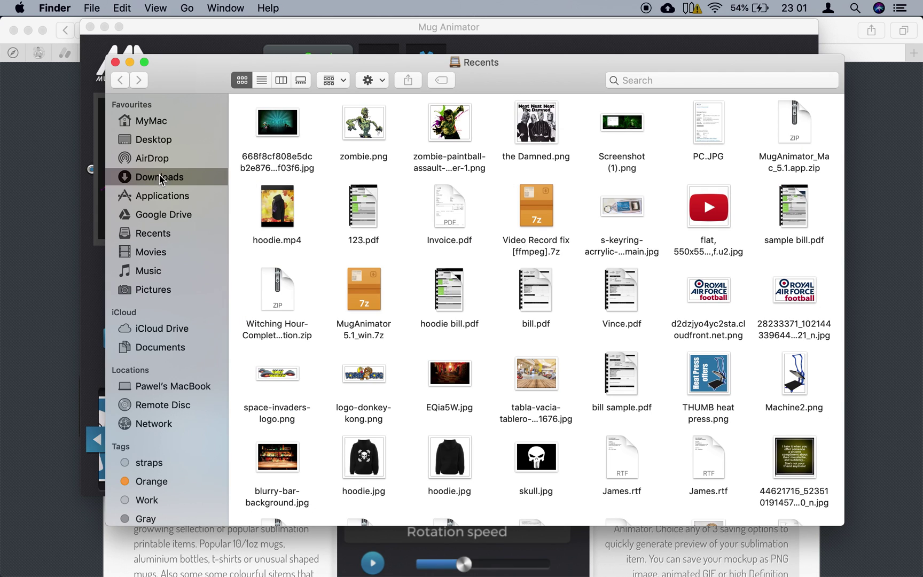
pyautogui.click(373, 155)
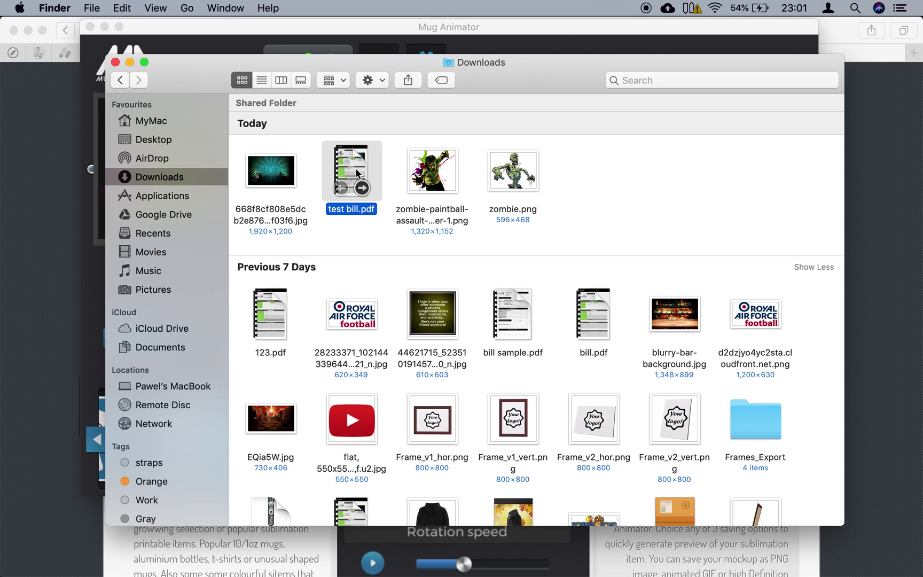
pyautogui.rightClick(357, 167)
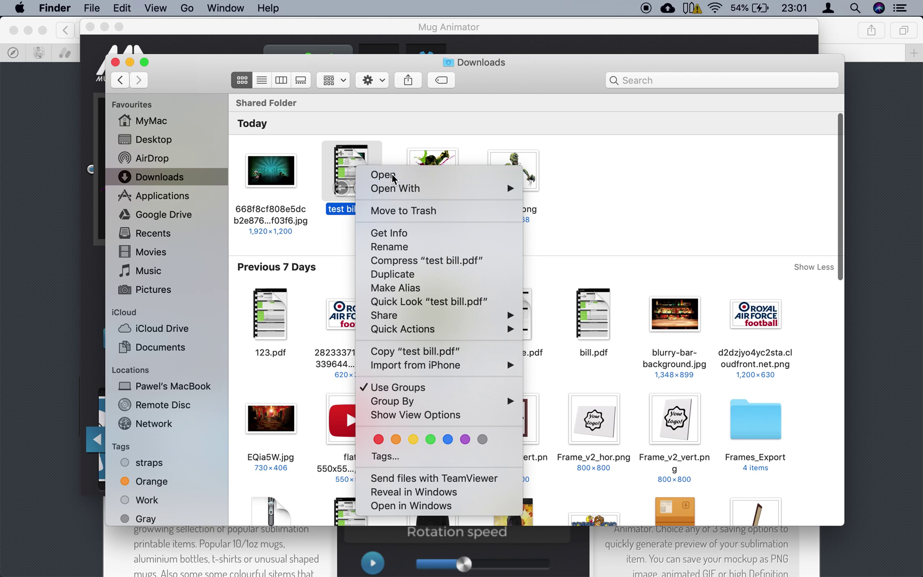
pyautogui.click(392, 176)
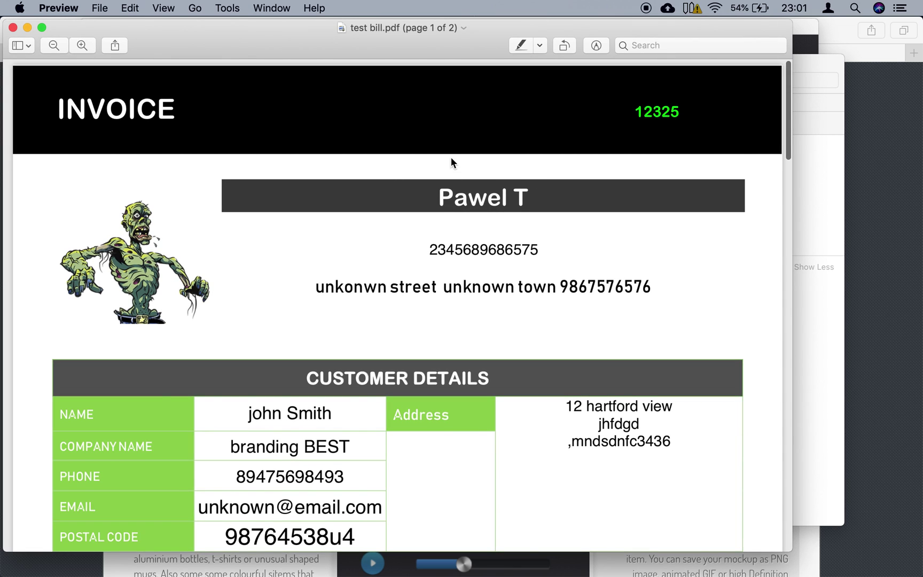
# - Check page 1's $15 artwork charge, quantity 14 and $435 total
pyautogui.click(105, 228)
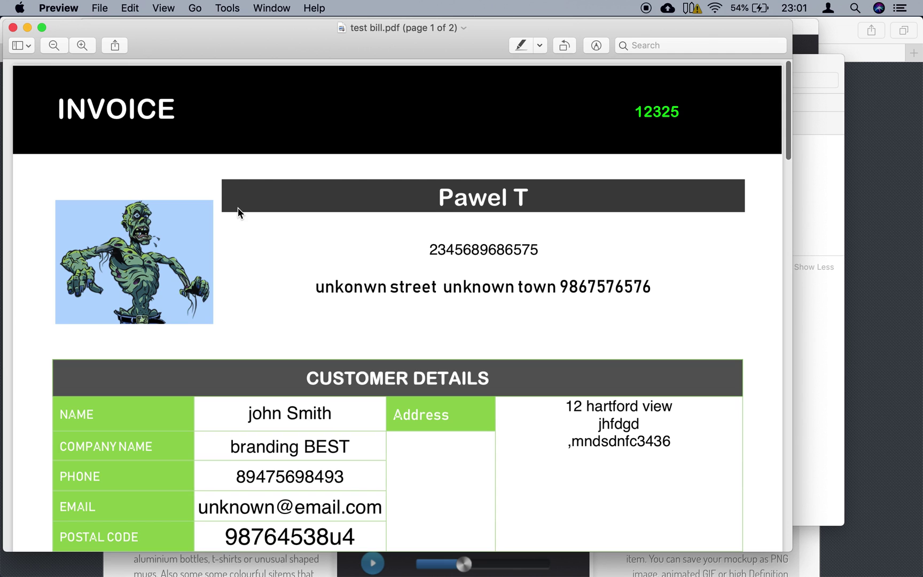
pyautogui.click(274, 257)
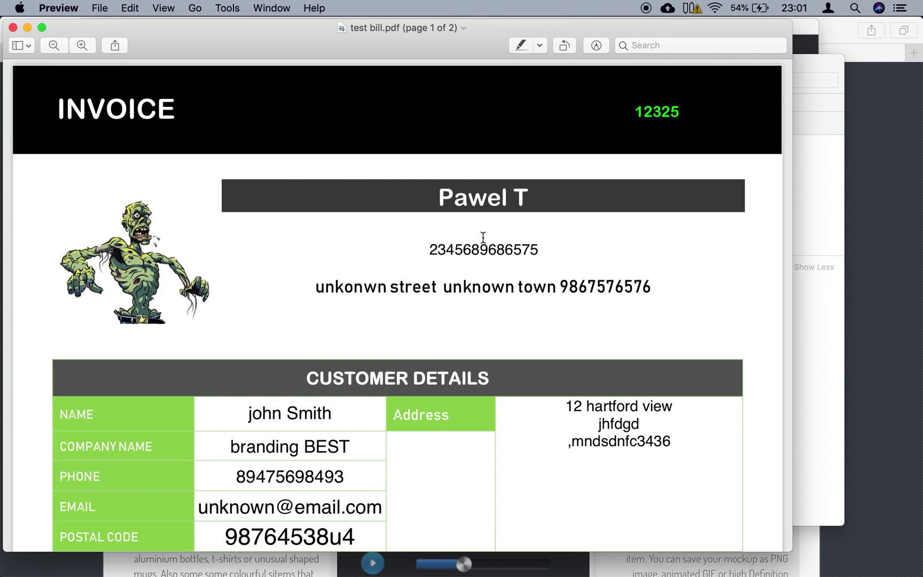
pyautogui.scroll(-5, 484, 238)
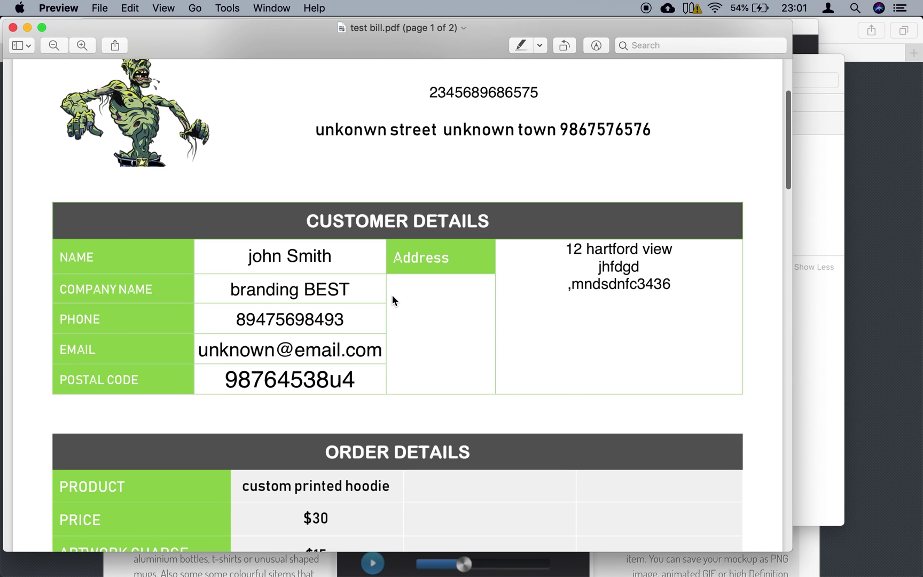
pyautogui.scroll(-6, 392, 299)
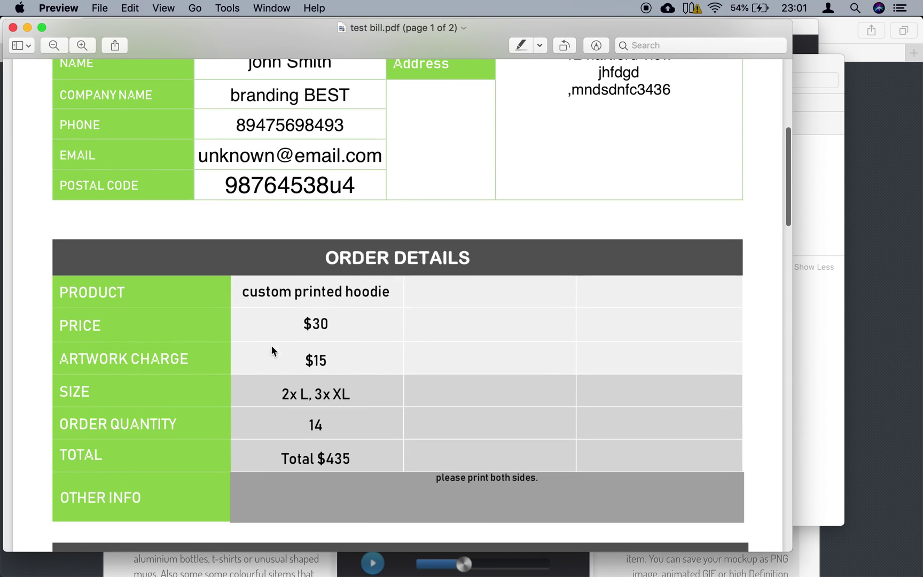
pyautogui.moveTo(296, 359); pyautogui.dragTo(341, 359)
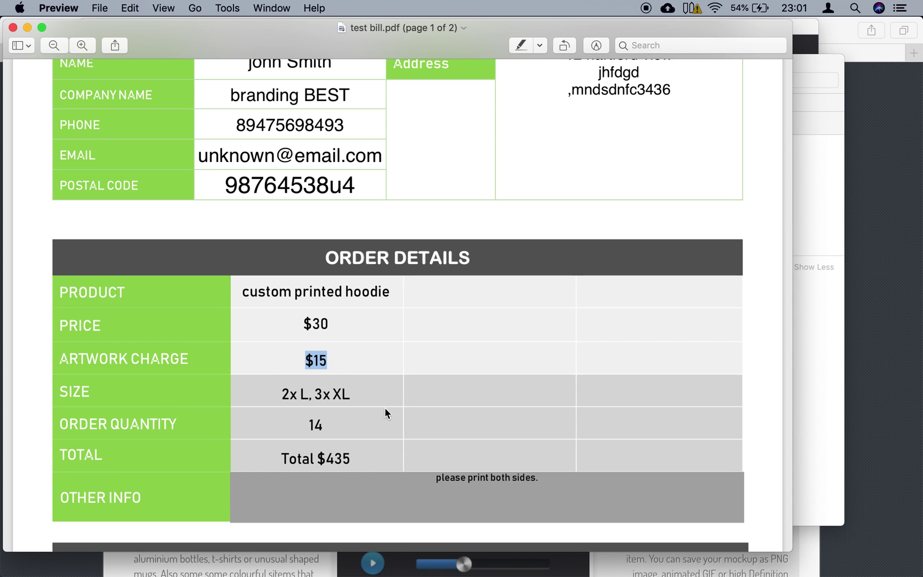
pyautogui.doubleClick(313, 424)
pyautogui.doubleClick(327, 460)
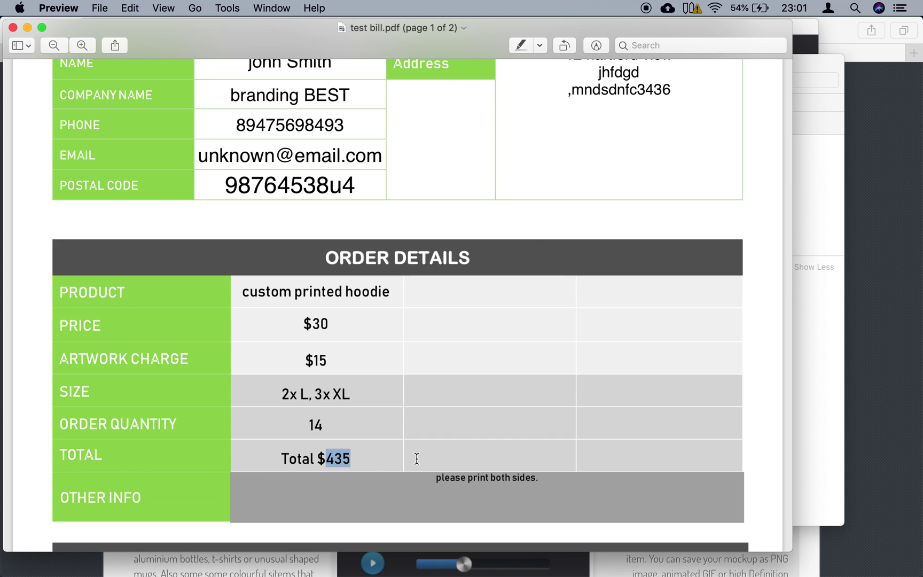
pyautogui.scroll(-10, 417, 458)
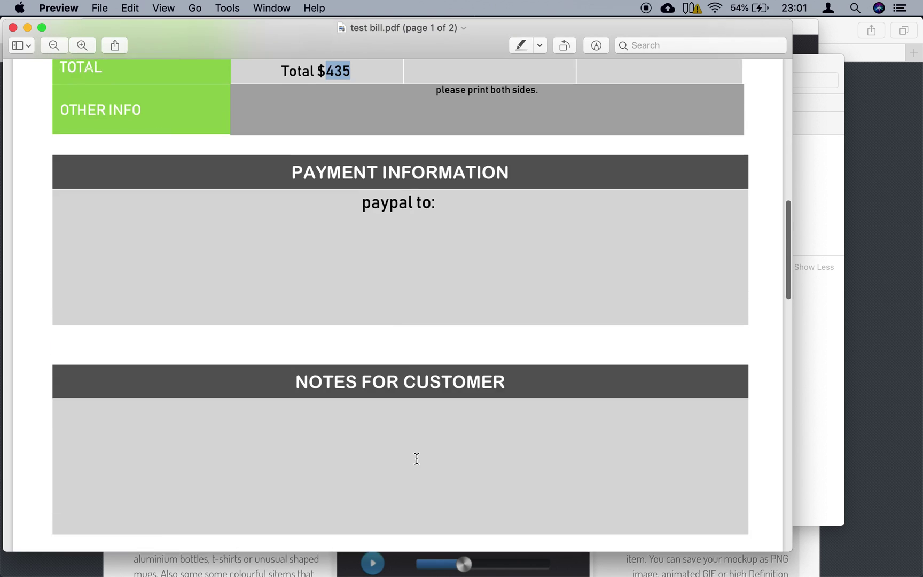
# - Review the four white zombie hoodie mockup views on page 2, then close Preview
pyautogui.scroll(-12, 417, 459)
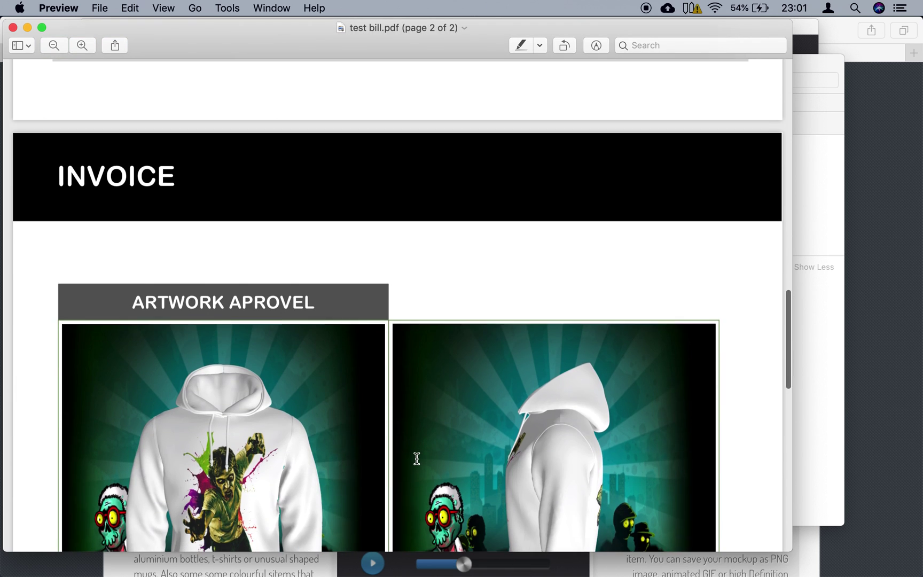
pyautogui.scroll(-4, 417, 459)
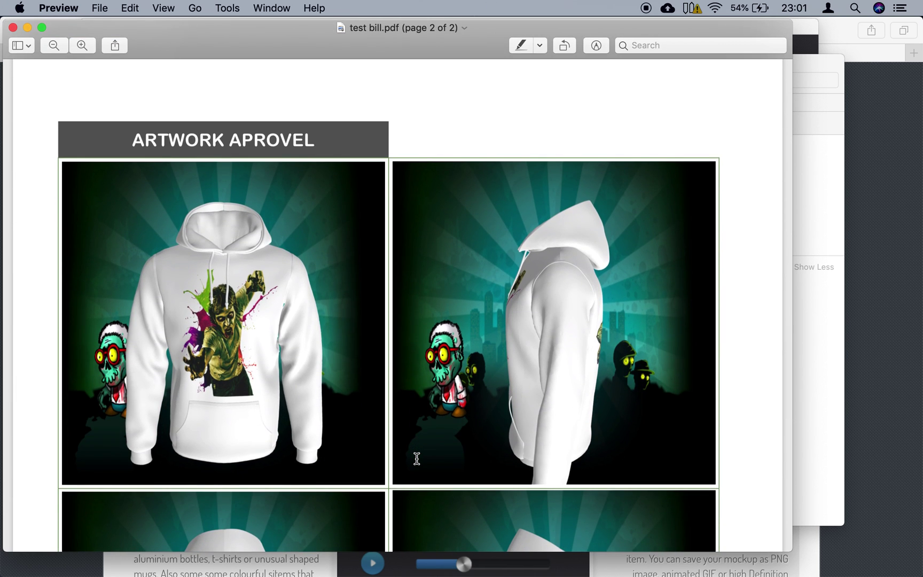
pyautogui.scroll(-8, 417, 458)
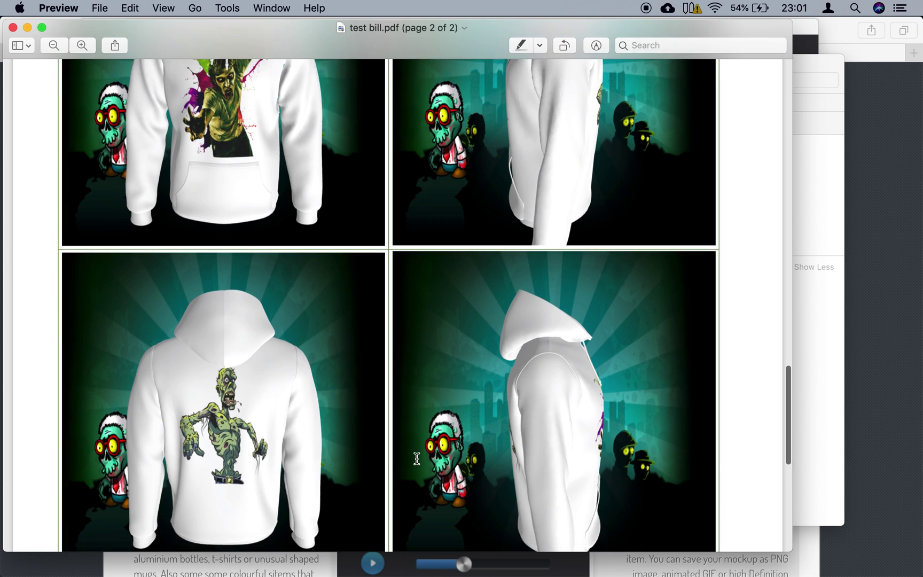
pyautogui.scroll(3, 416, 458)
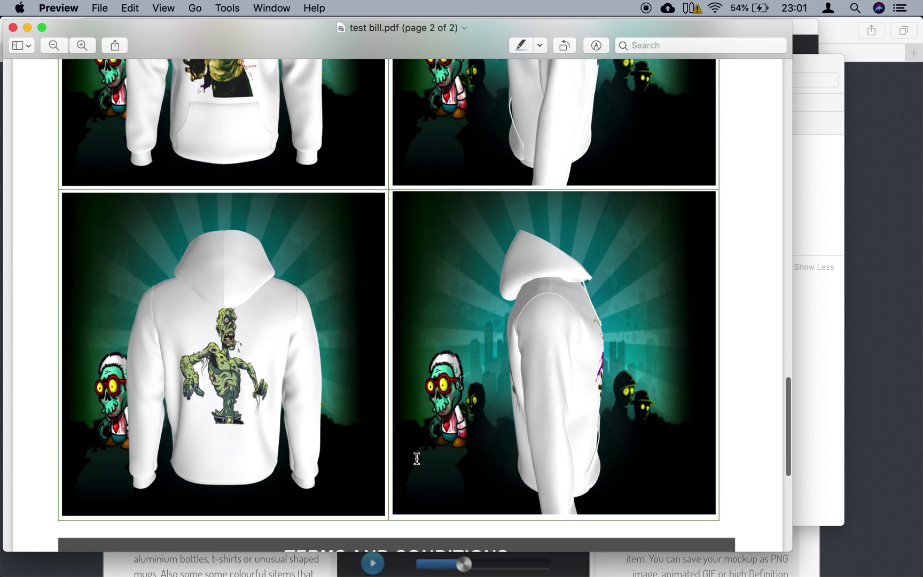
pyautogui.scroll(4, 417, 458)
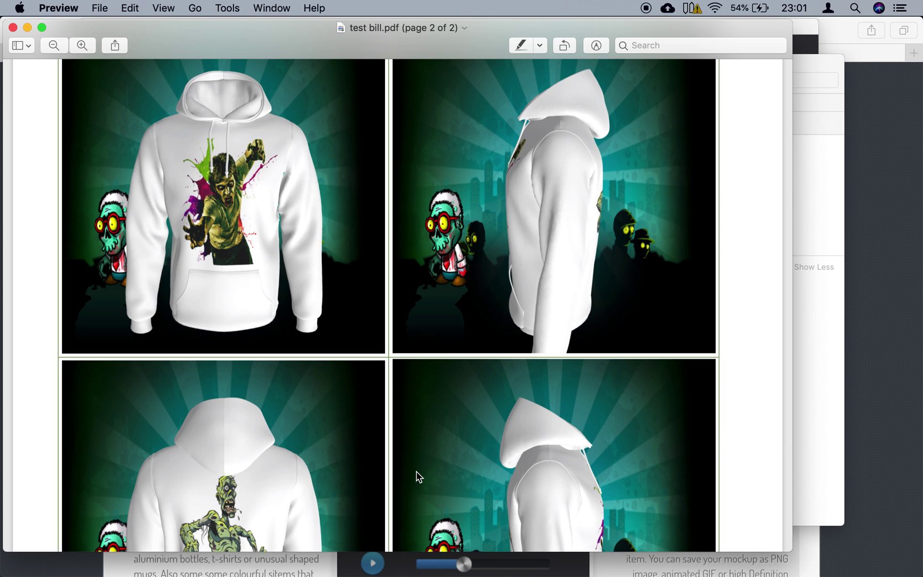
pyautogui.scroll(3, 418, 477)
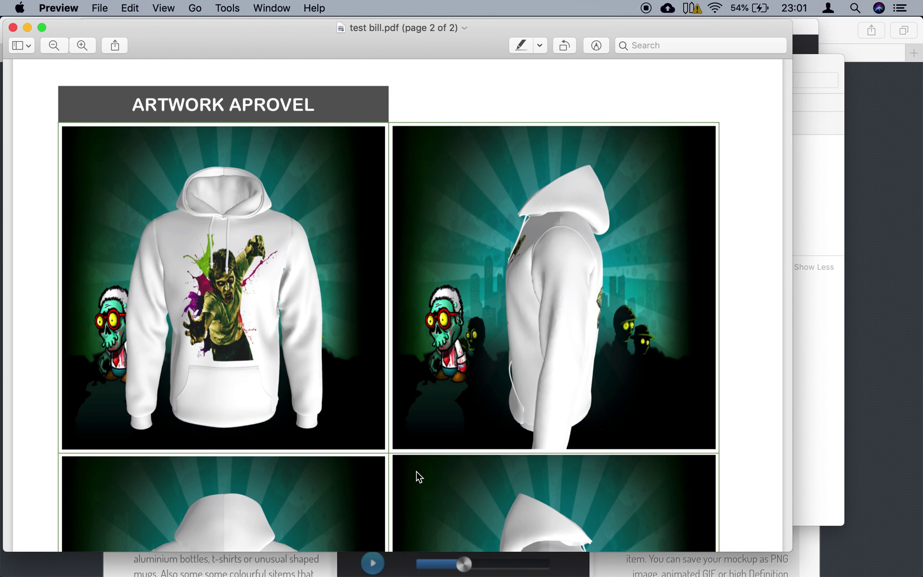
pyautogui.scroll(-2, 419, 477)
pyautogui.scroll(-7, 419, 476)
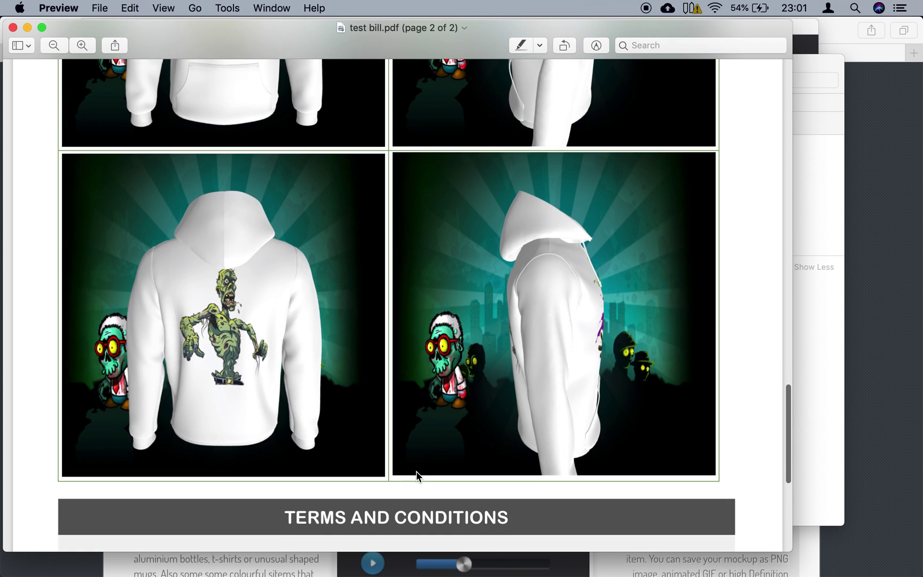
pyautogui.scroll(-5, 416, 472)
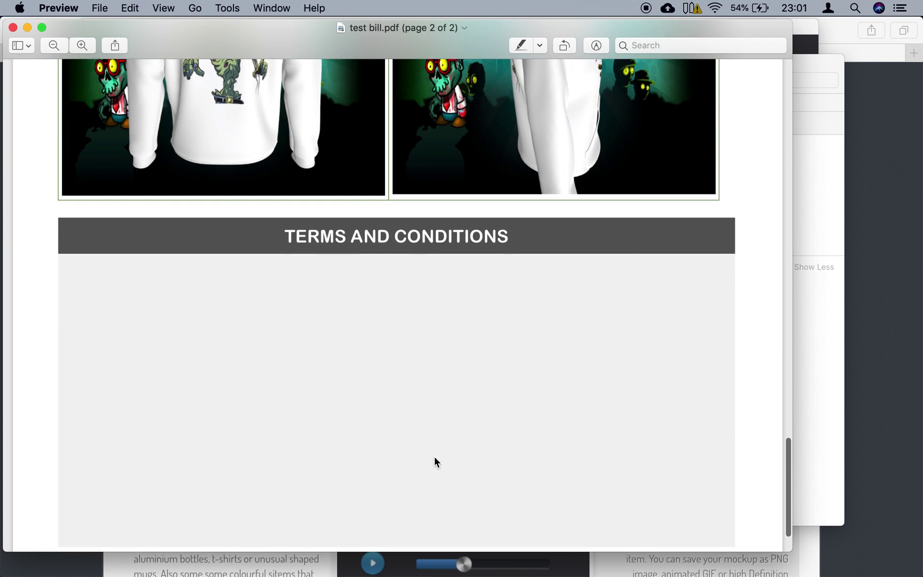
pyautogui.scroll(11, 504, 271)
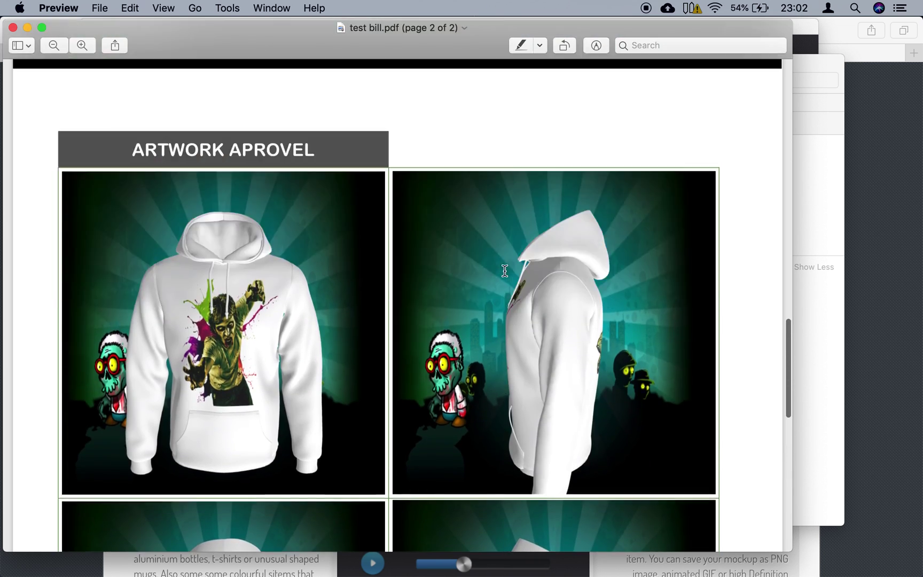
pyautogui.scroll(15, 505, 271)
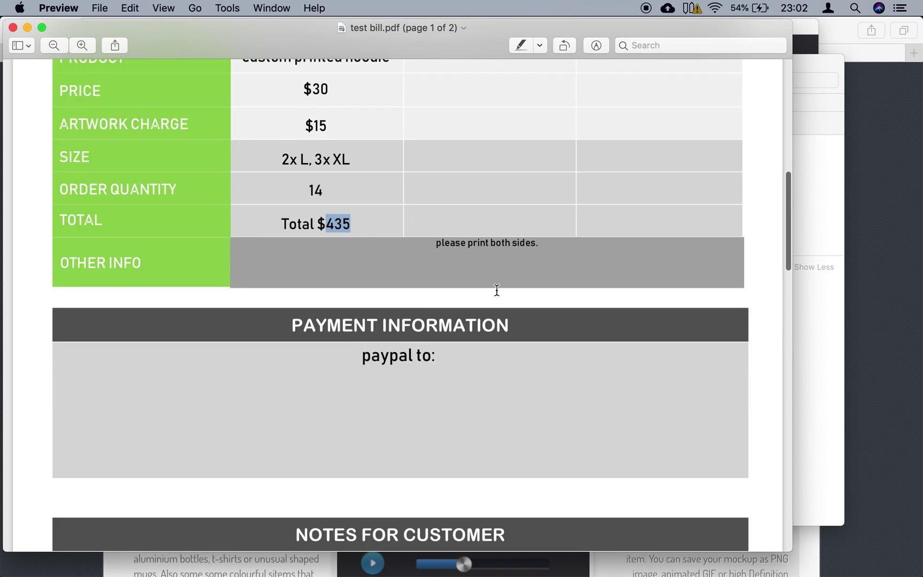
pyautogui.scroll(3, 497, 289)
pyautogui.scroll(-12, 497, 289)
pyautogui.scroll(-8, 497, 291)
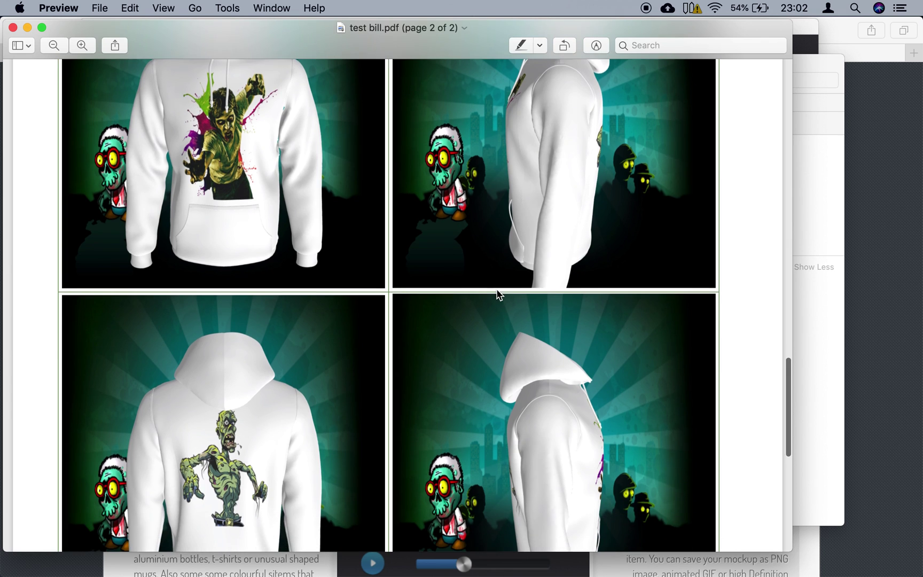
pyautogui.scroll(10, 497, 293)
pyautogui.scroll(-2, 497, 292)
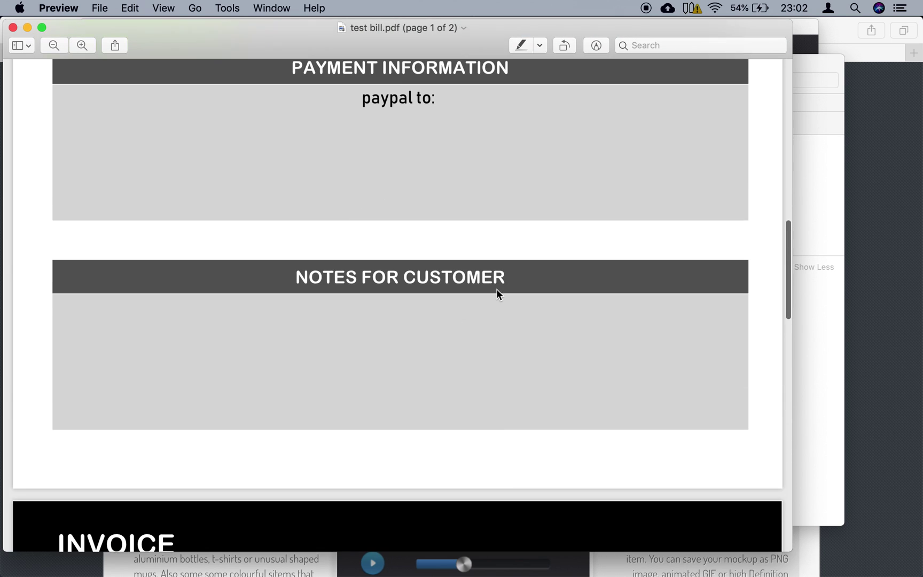
pyautogui.scroll(-8, 496, 293)
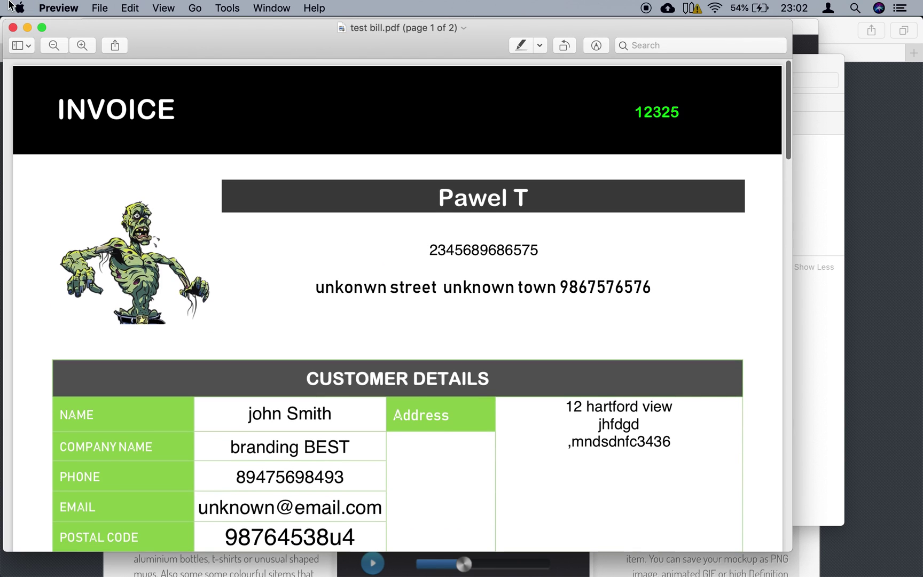
pyautogui.click(14, 28)
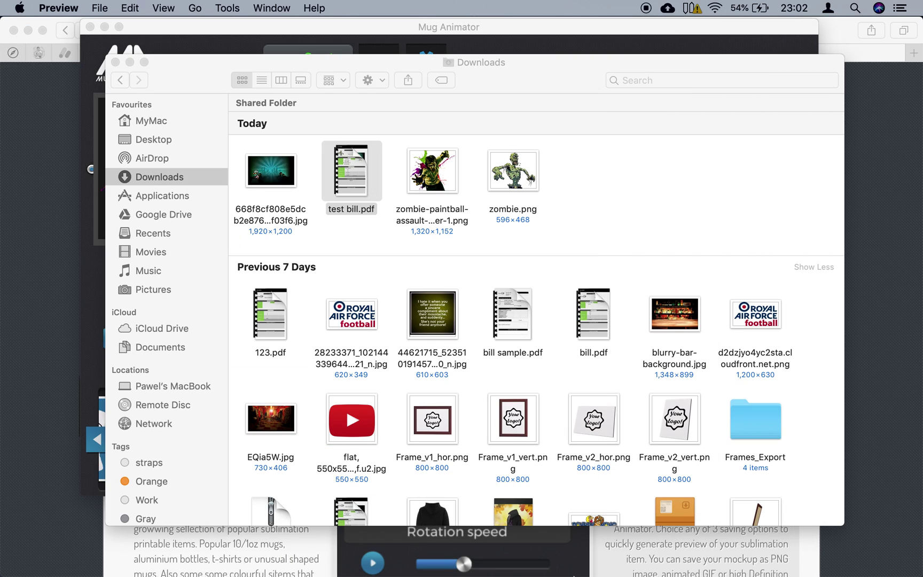
# - Switch back to Mug Animator from the Dock to show the white zombie hoodie mockup
pyautogui.moveTo(519, 574)
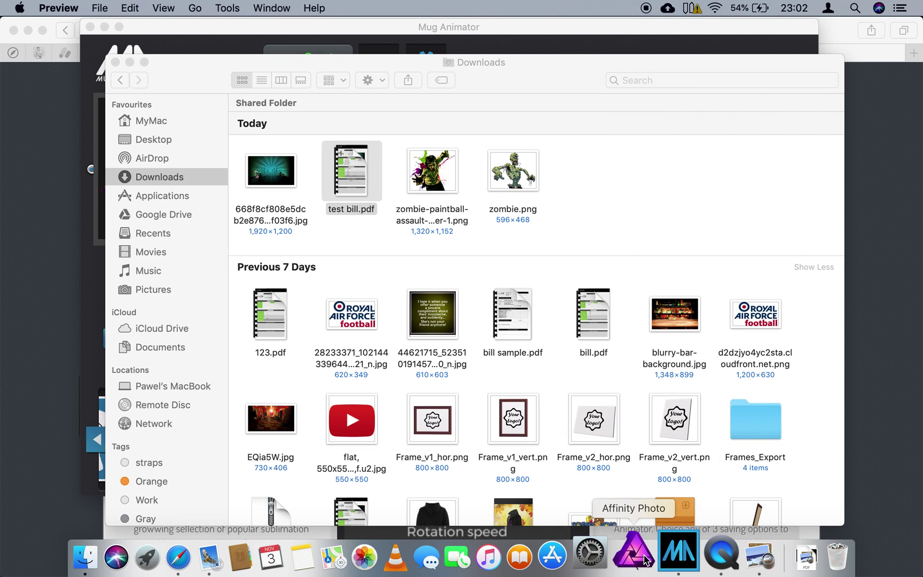
pyautogui.click(678, 556)
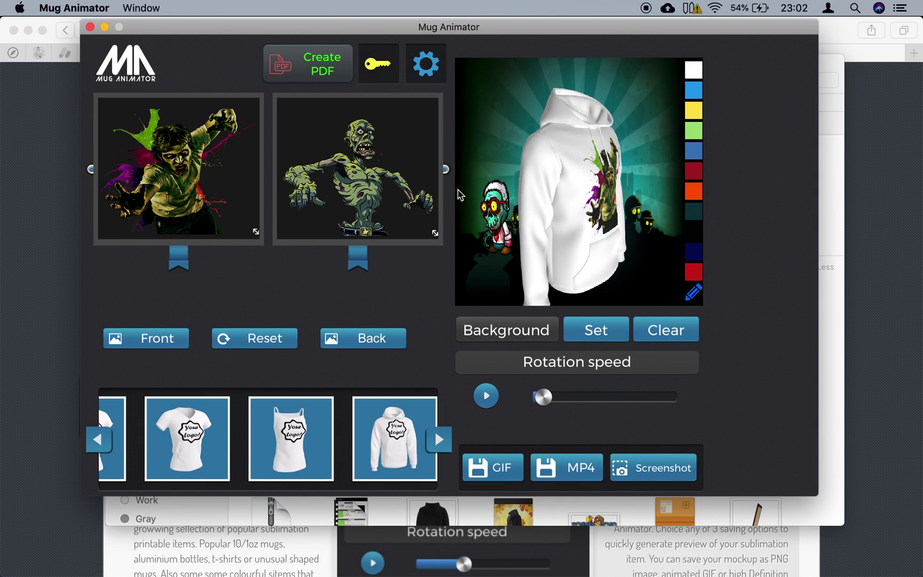